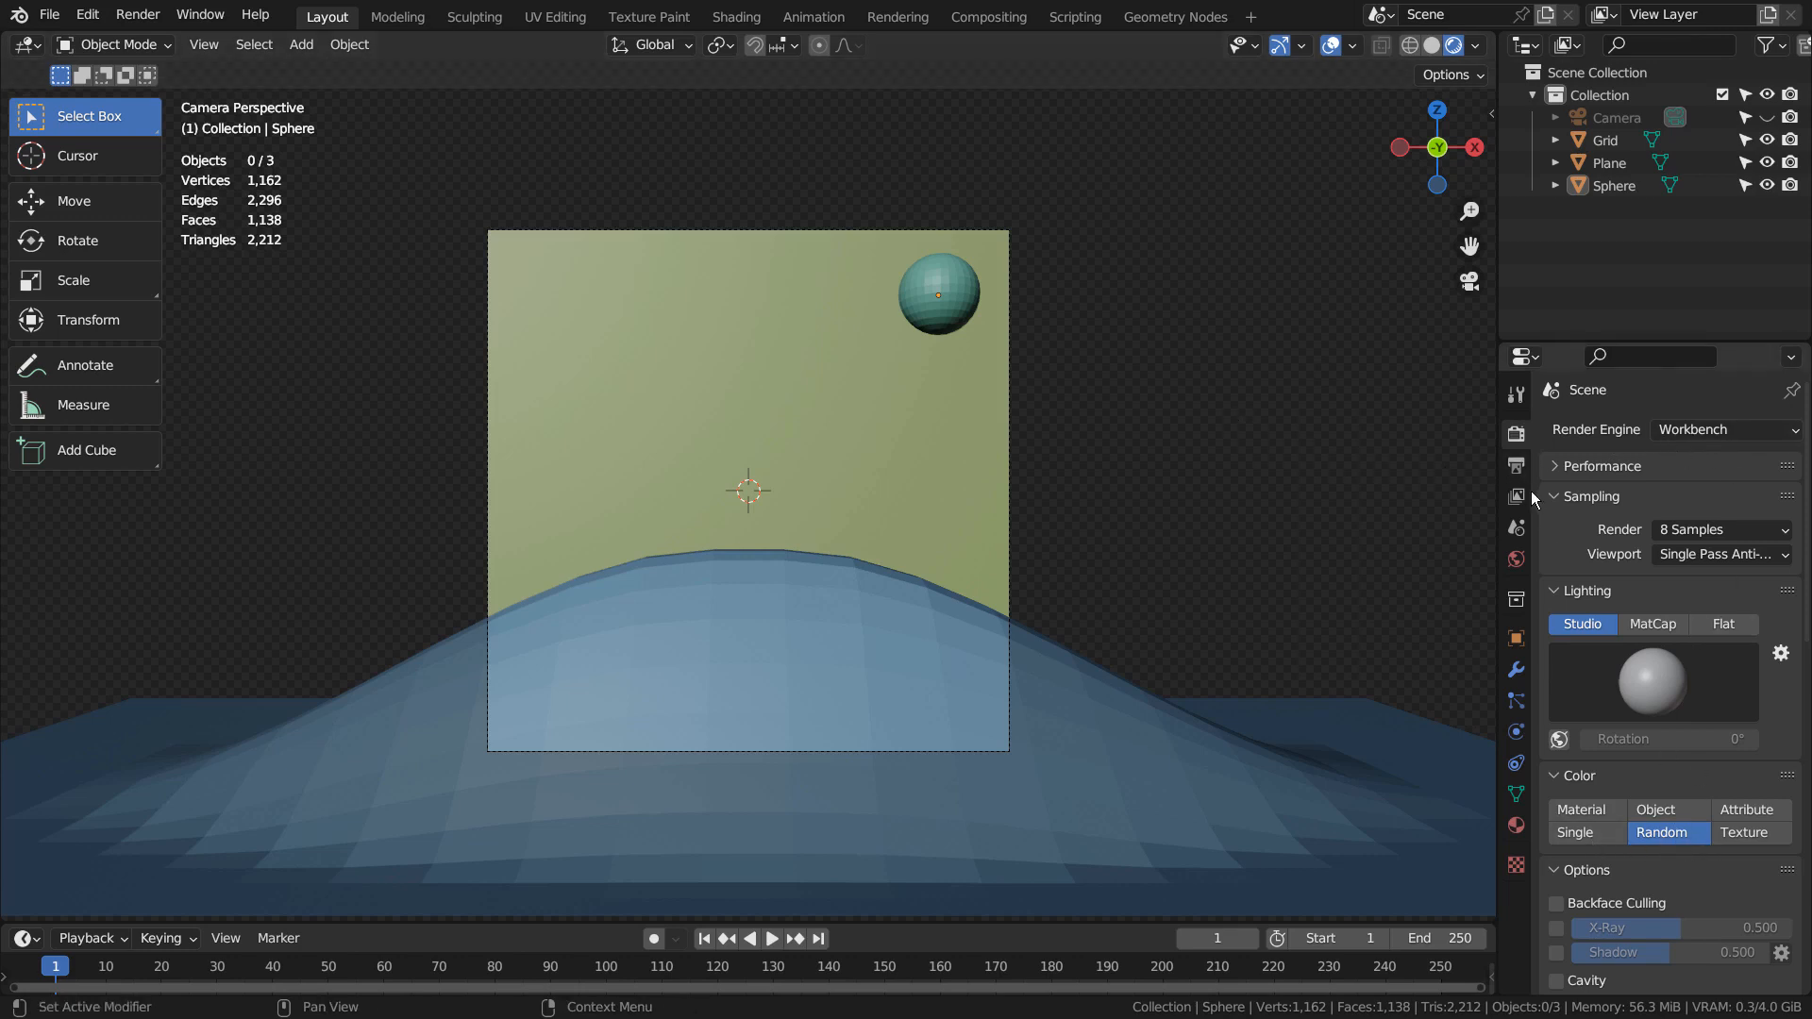
Check the output resolution settings and the compositor node setup, and return to the scene's camera view.
left_click(1516, 465)
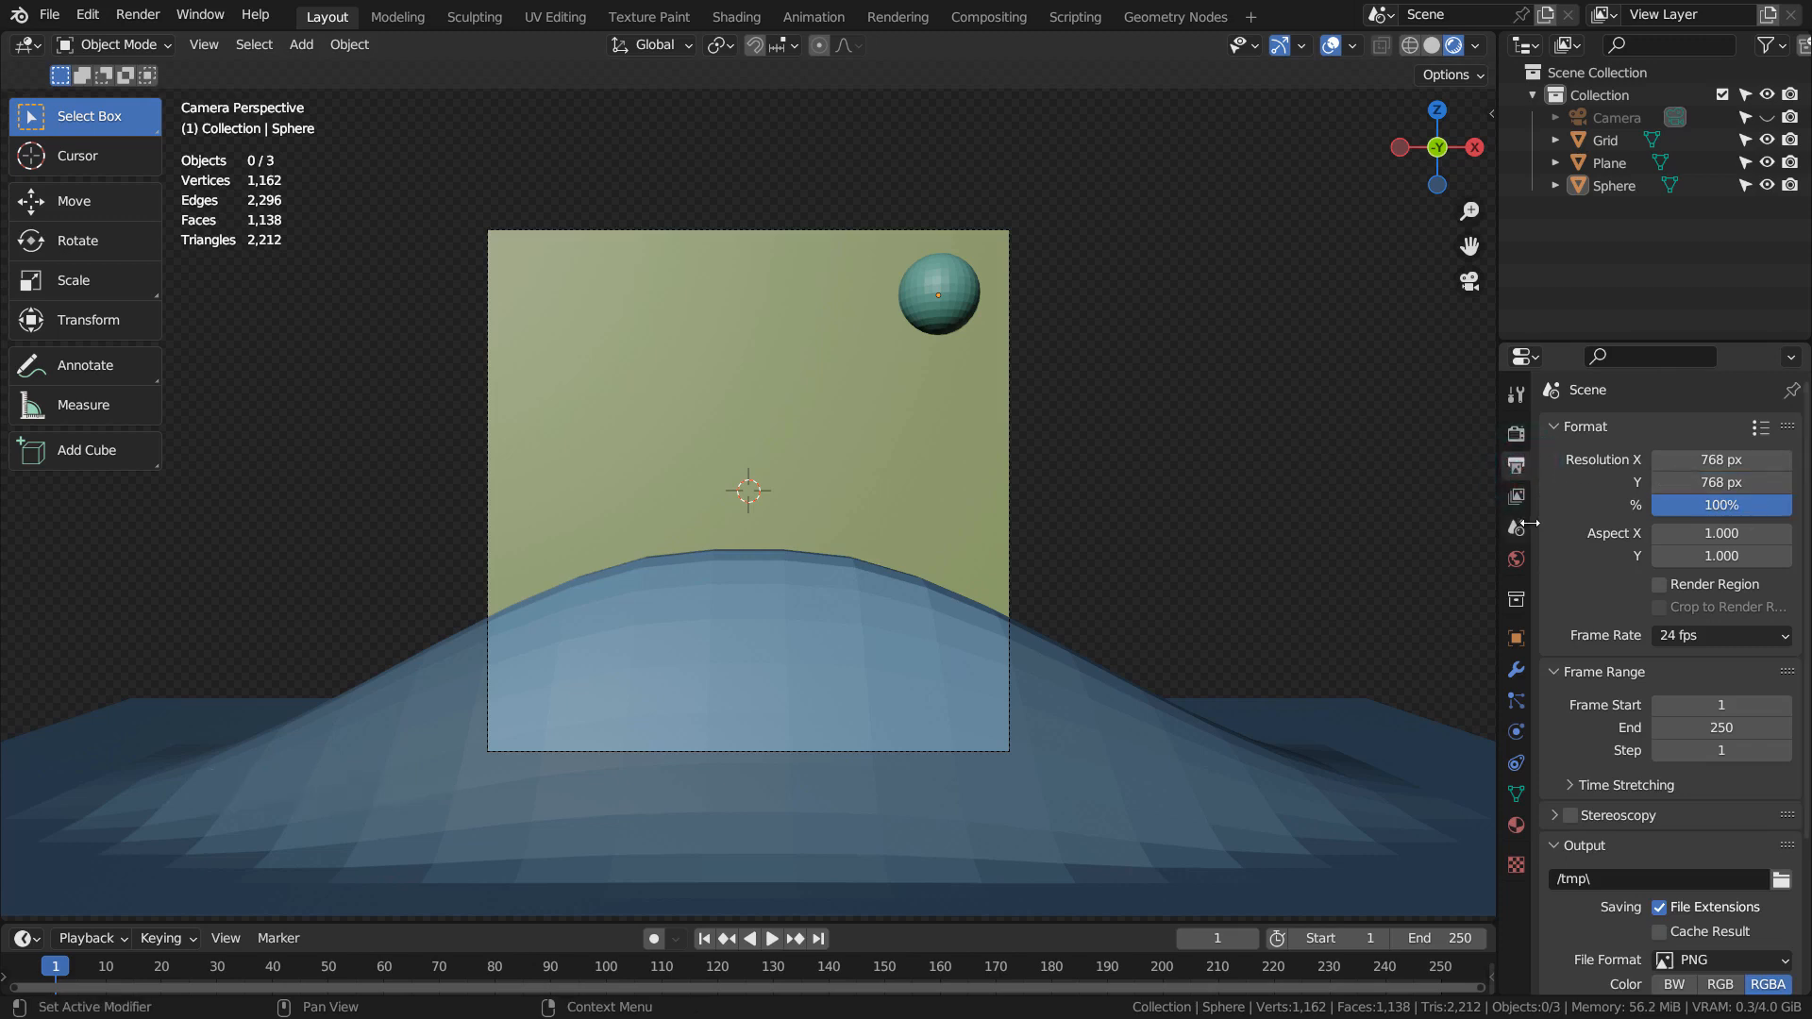
left_click(988, 24)
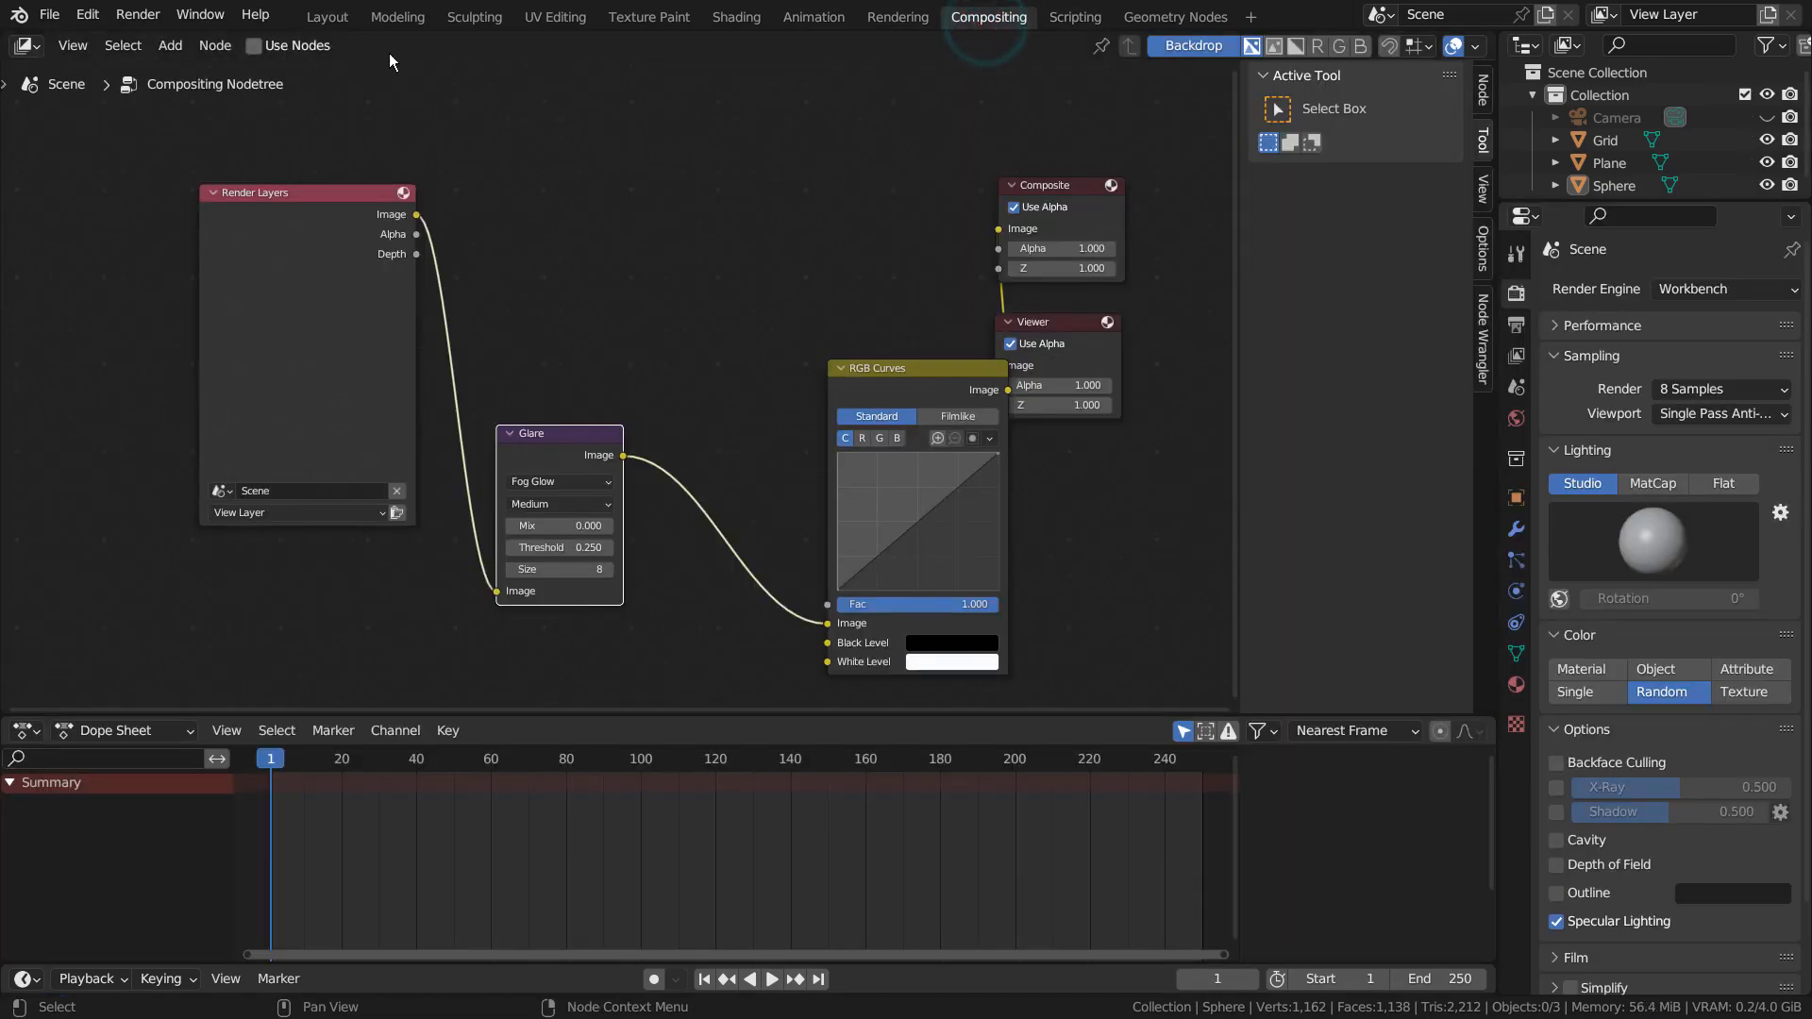
left_click(327, 17)
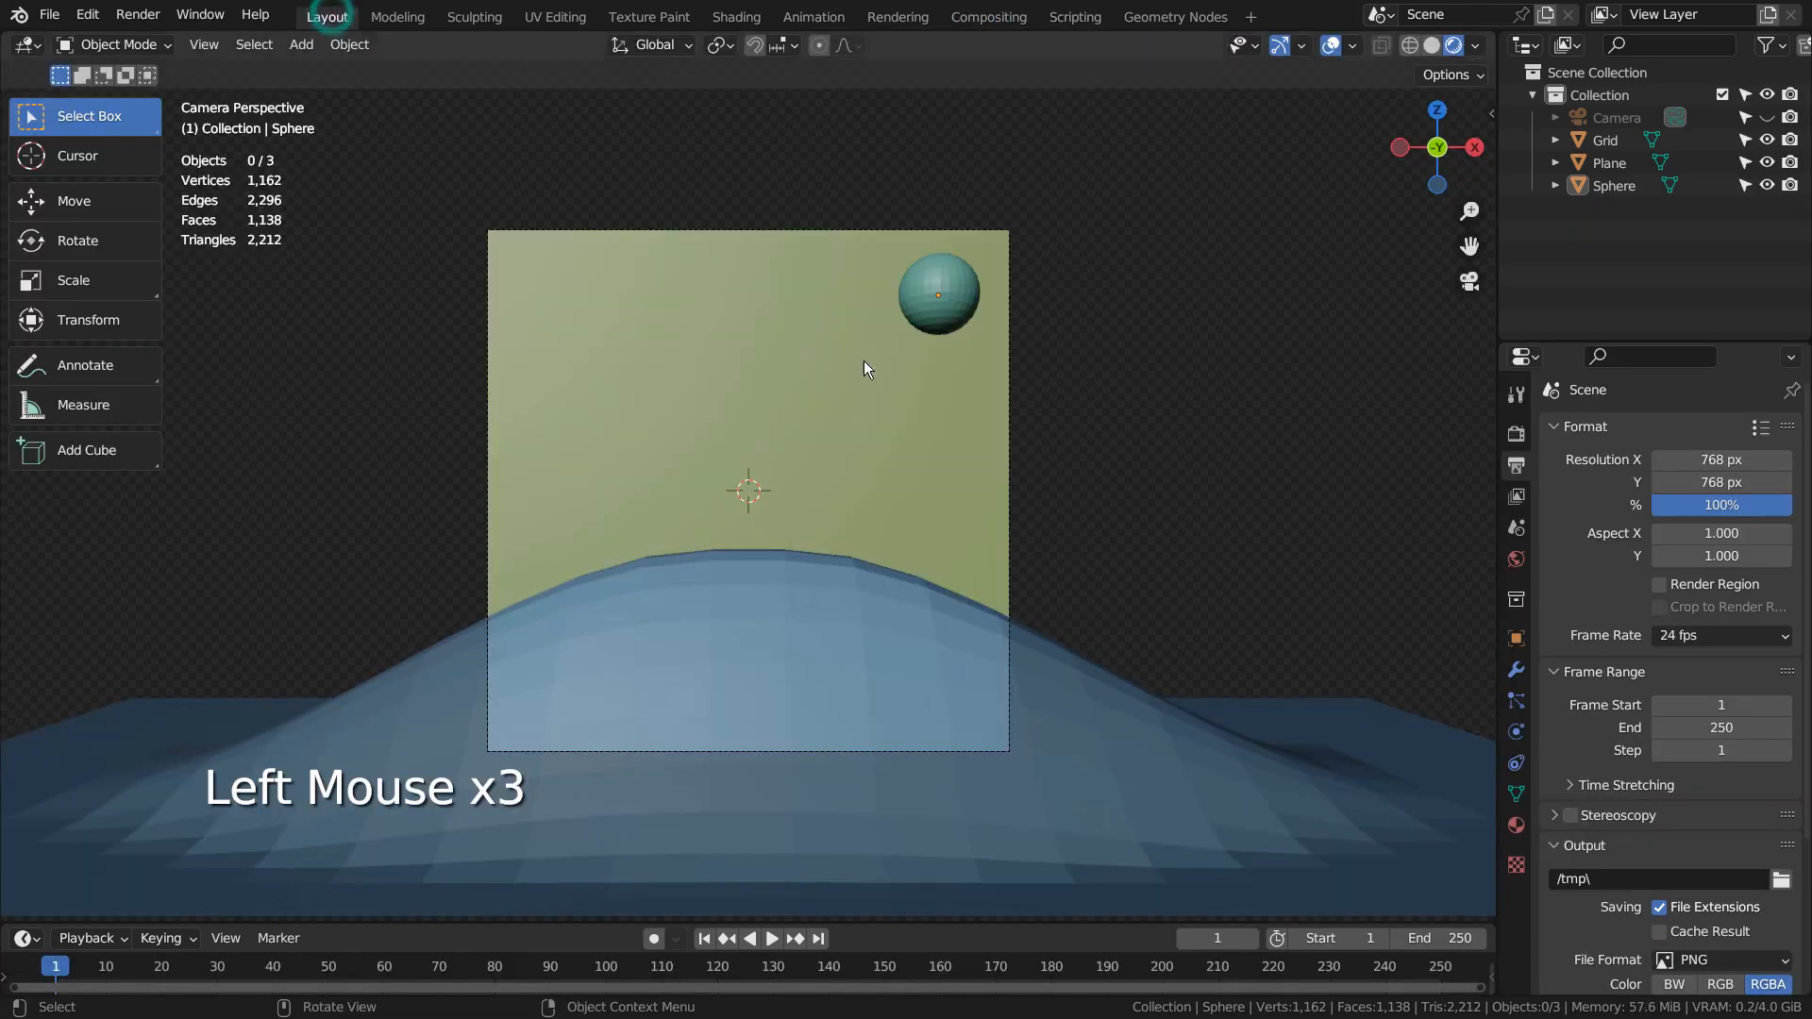
middle_click_drag(1203, 472, 1232, 504)
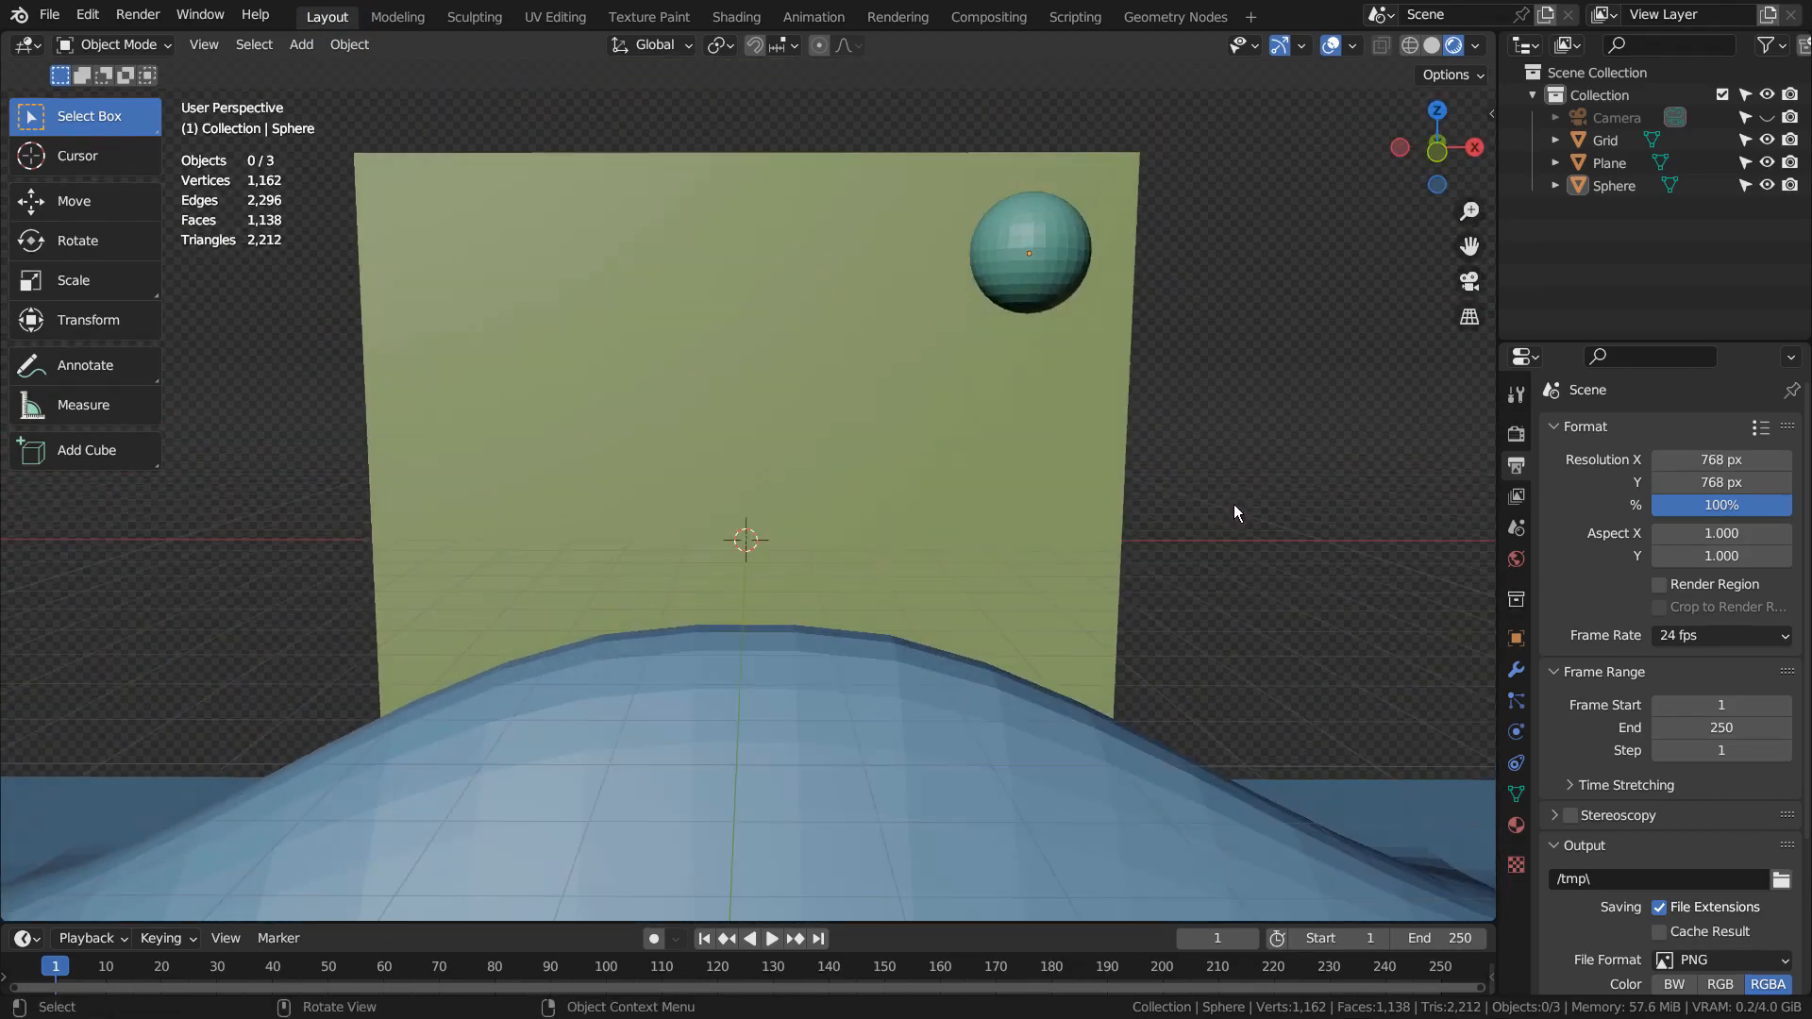
key("KP_0")
left_click(1232, 504)
Select and hide the backdrop plane, the ground grid and the sphere.
left_click_drag(447, 158, 953, 630)
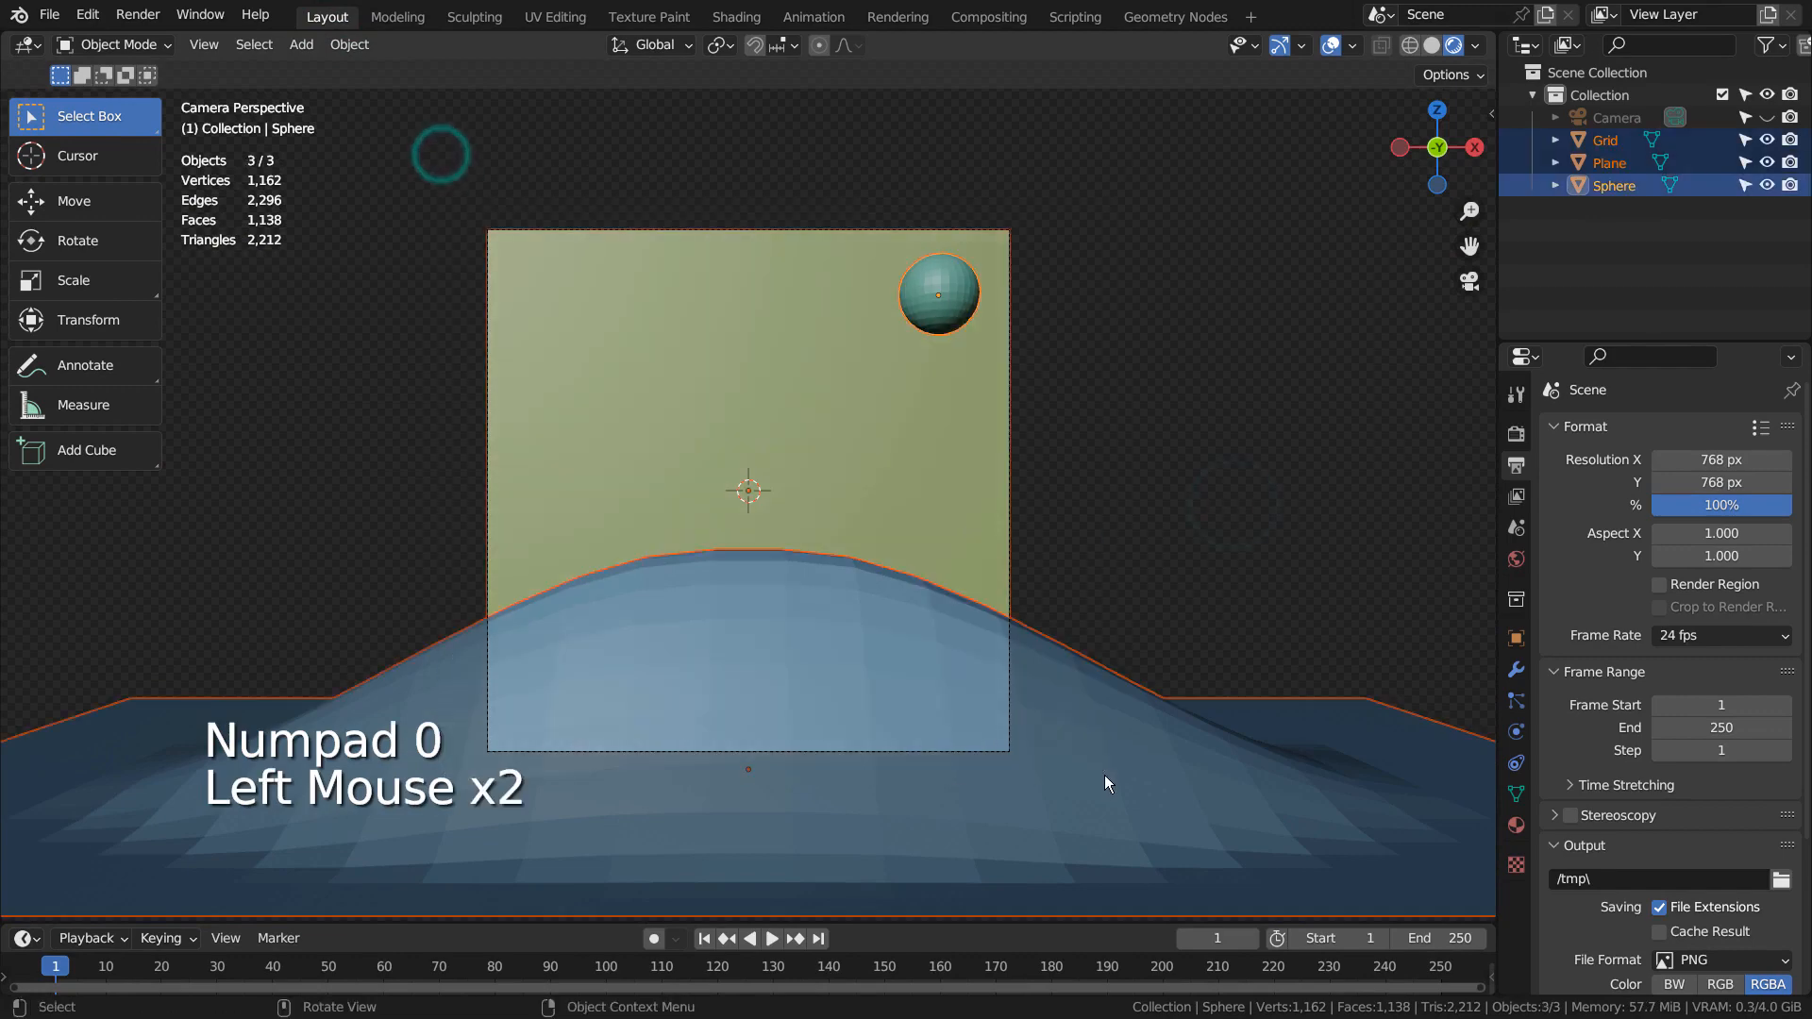
key("h")
left_click(1106, 480)
Add a backdrop plane rotated 90° about X and scaled by about 6.55 to fill the camera frame.
key("shift+a")
mouse_move(1106, 480)
left_click(1176, 483)
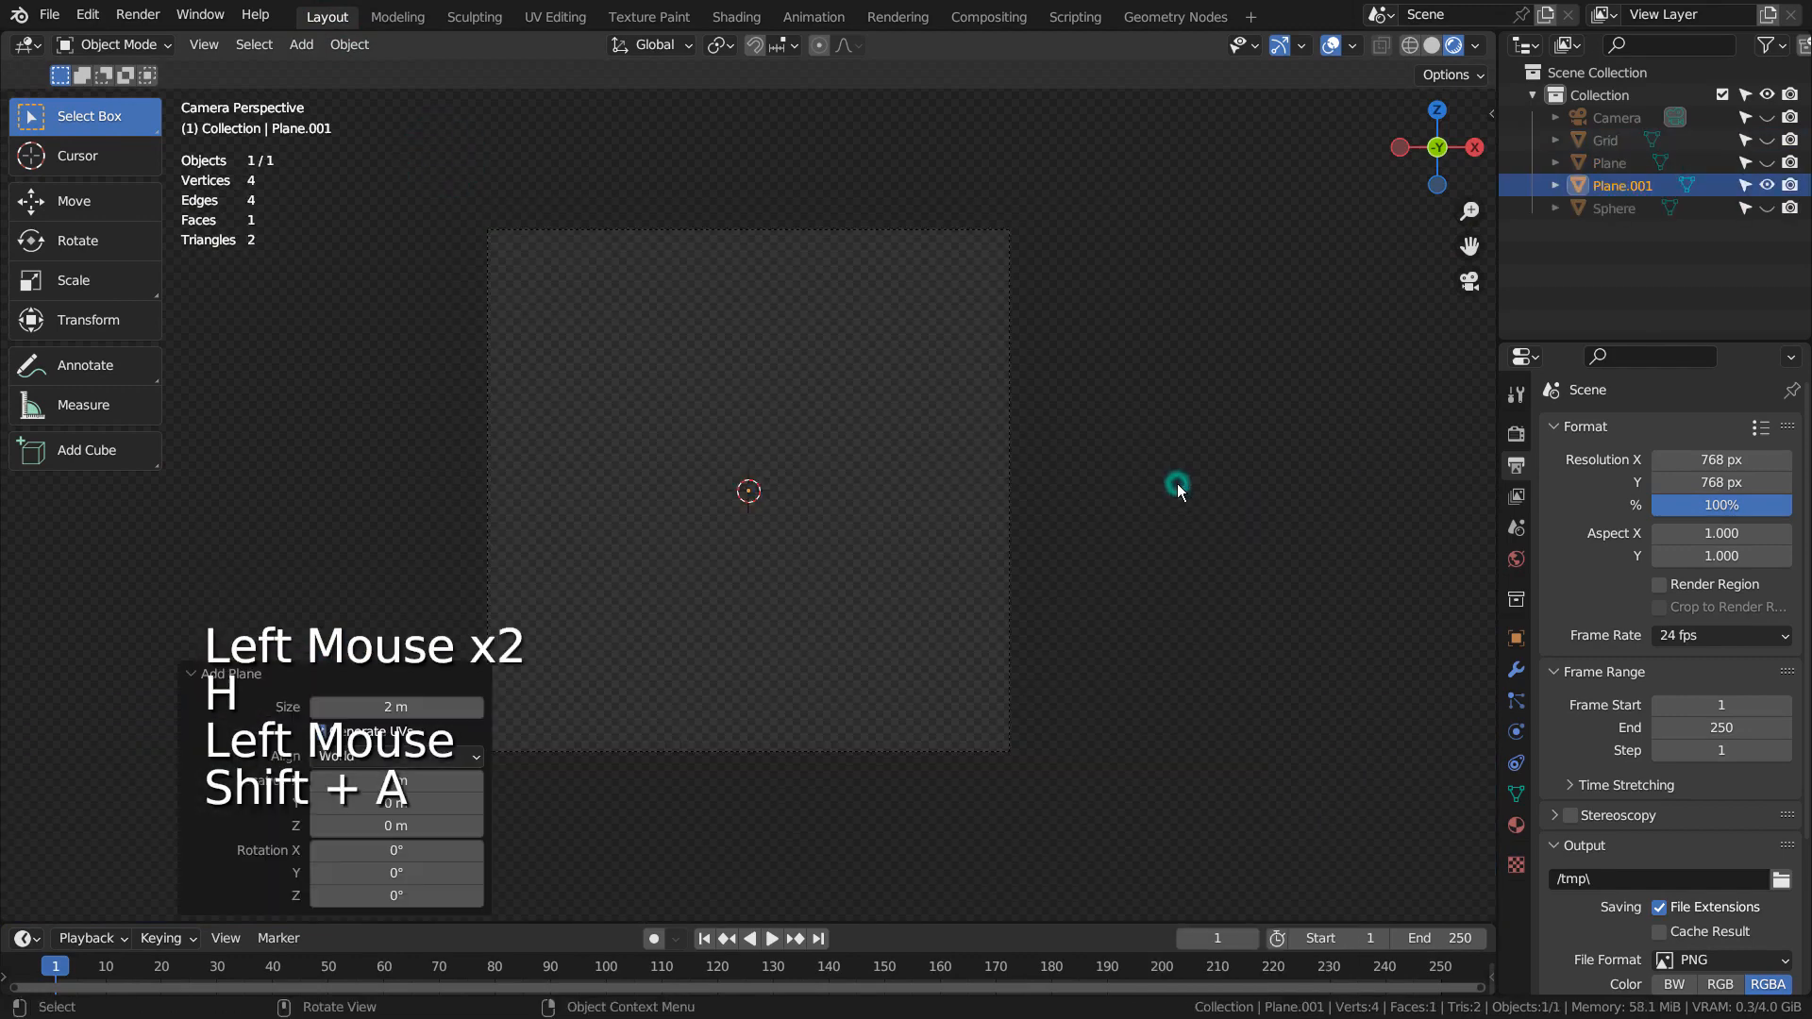
type("rx90")
key("Return")
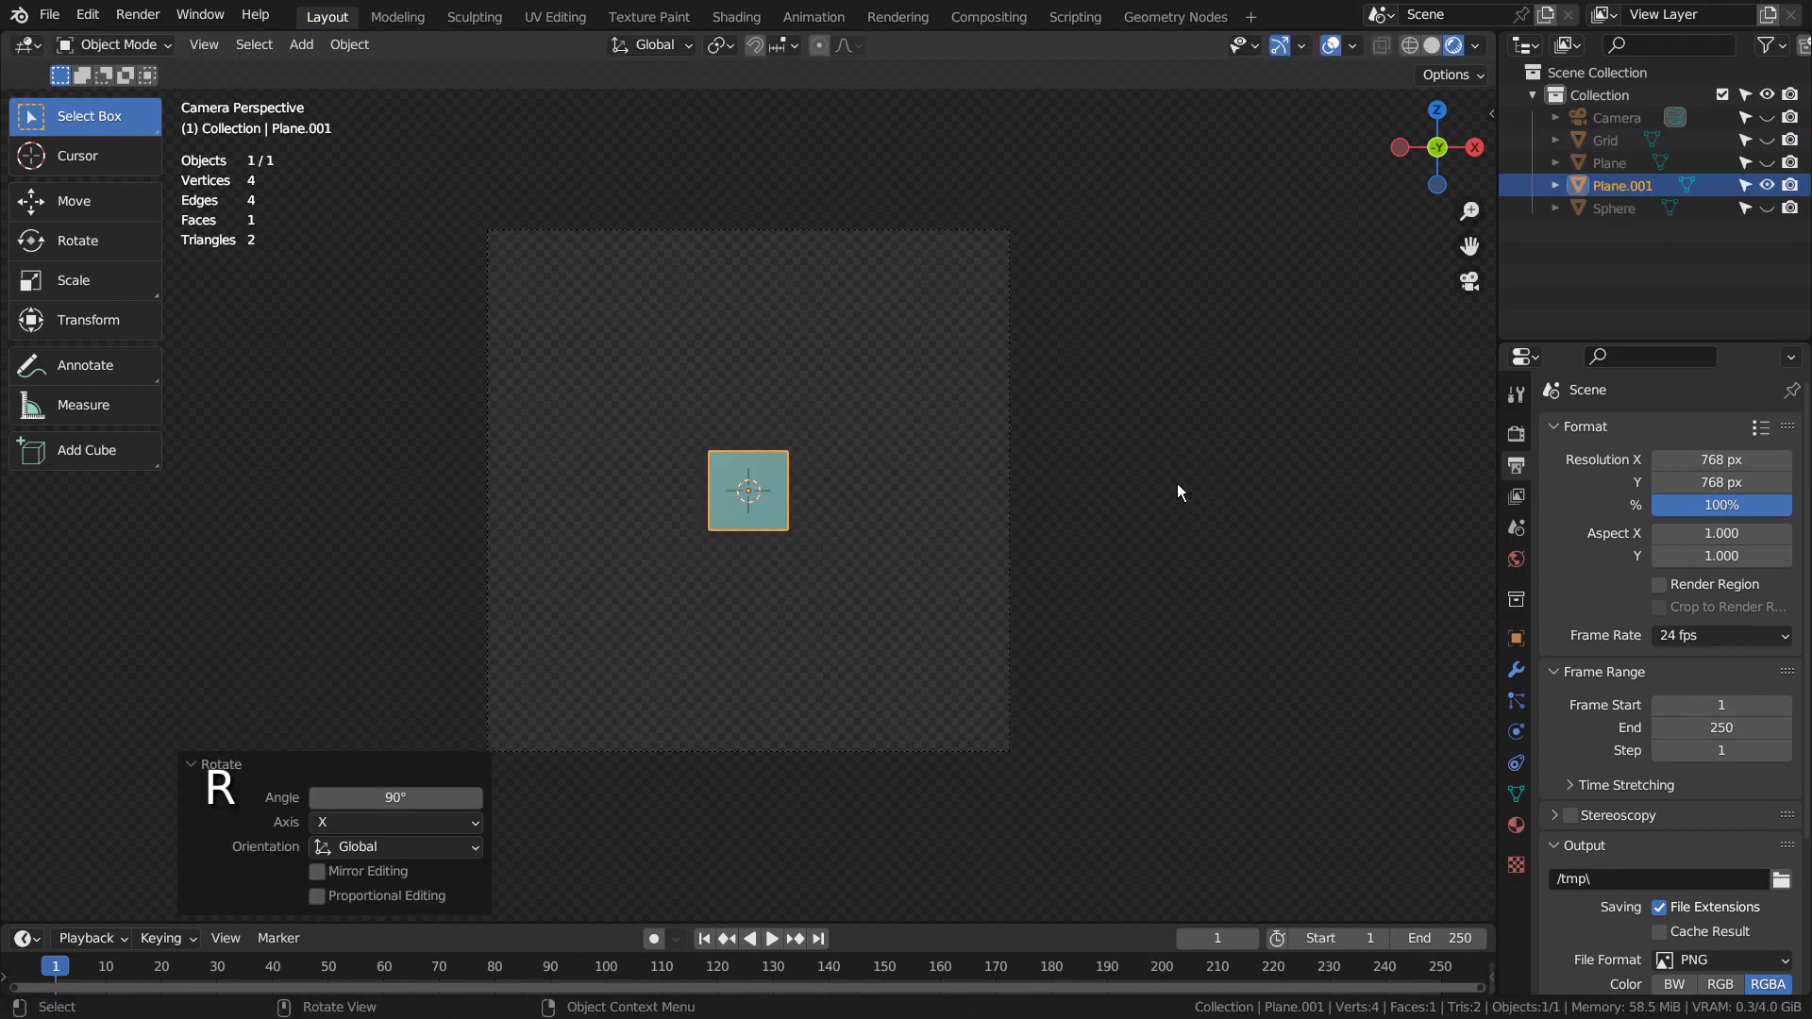
key("s")
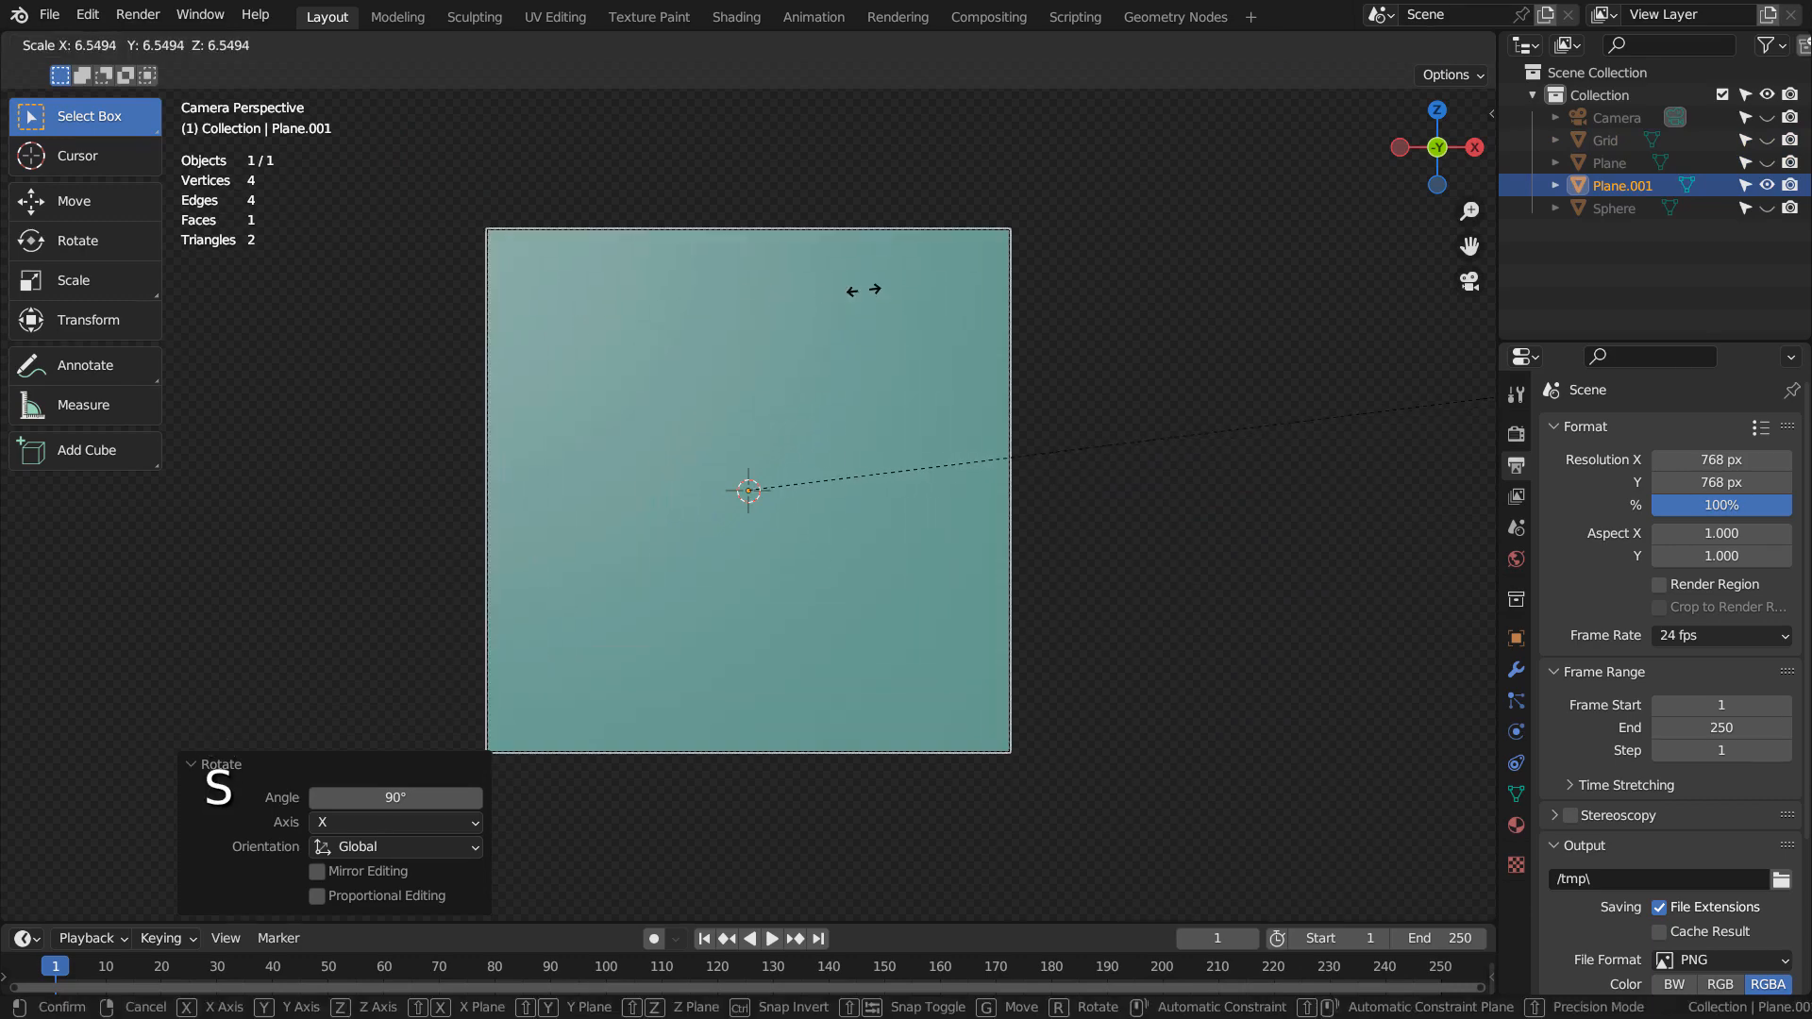
left_click(862, 296)
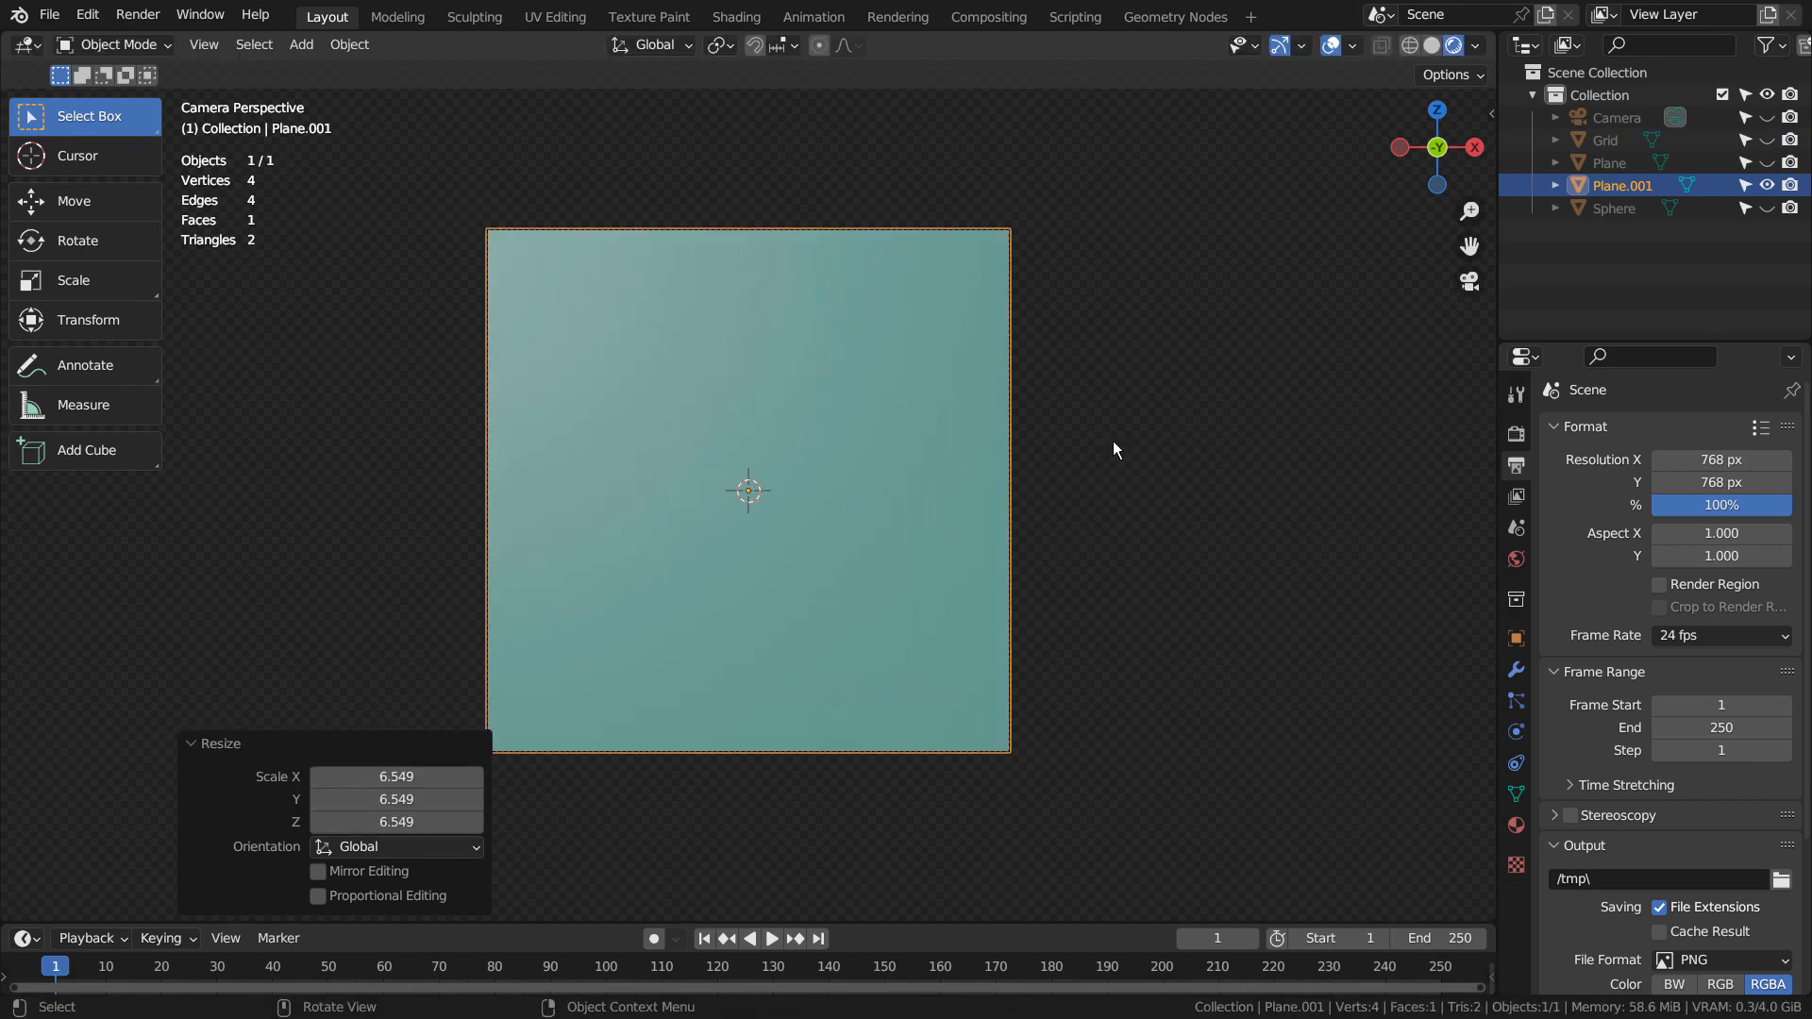
Add a second, horizontal plane for the ground and scale it by about 3.97.
key("shift+a")
mouse_move(1113, 441)
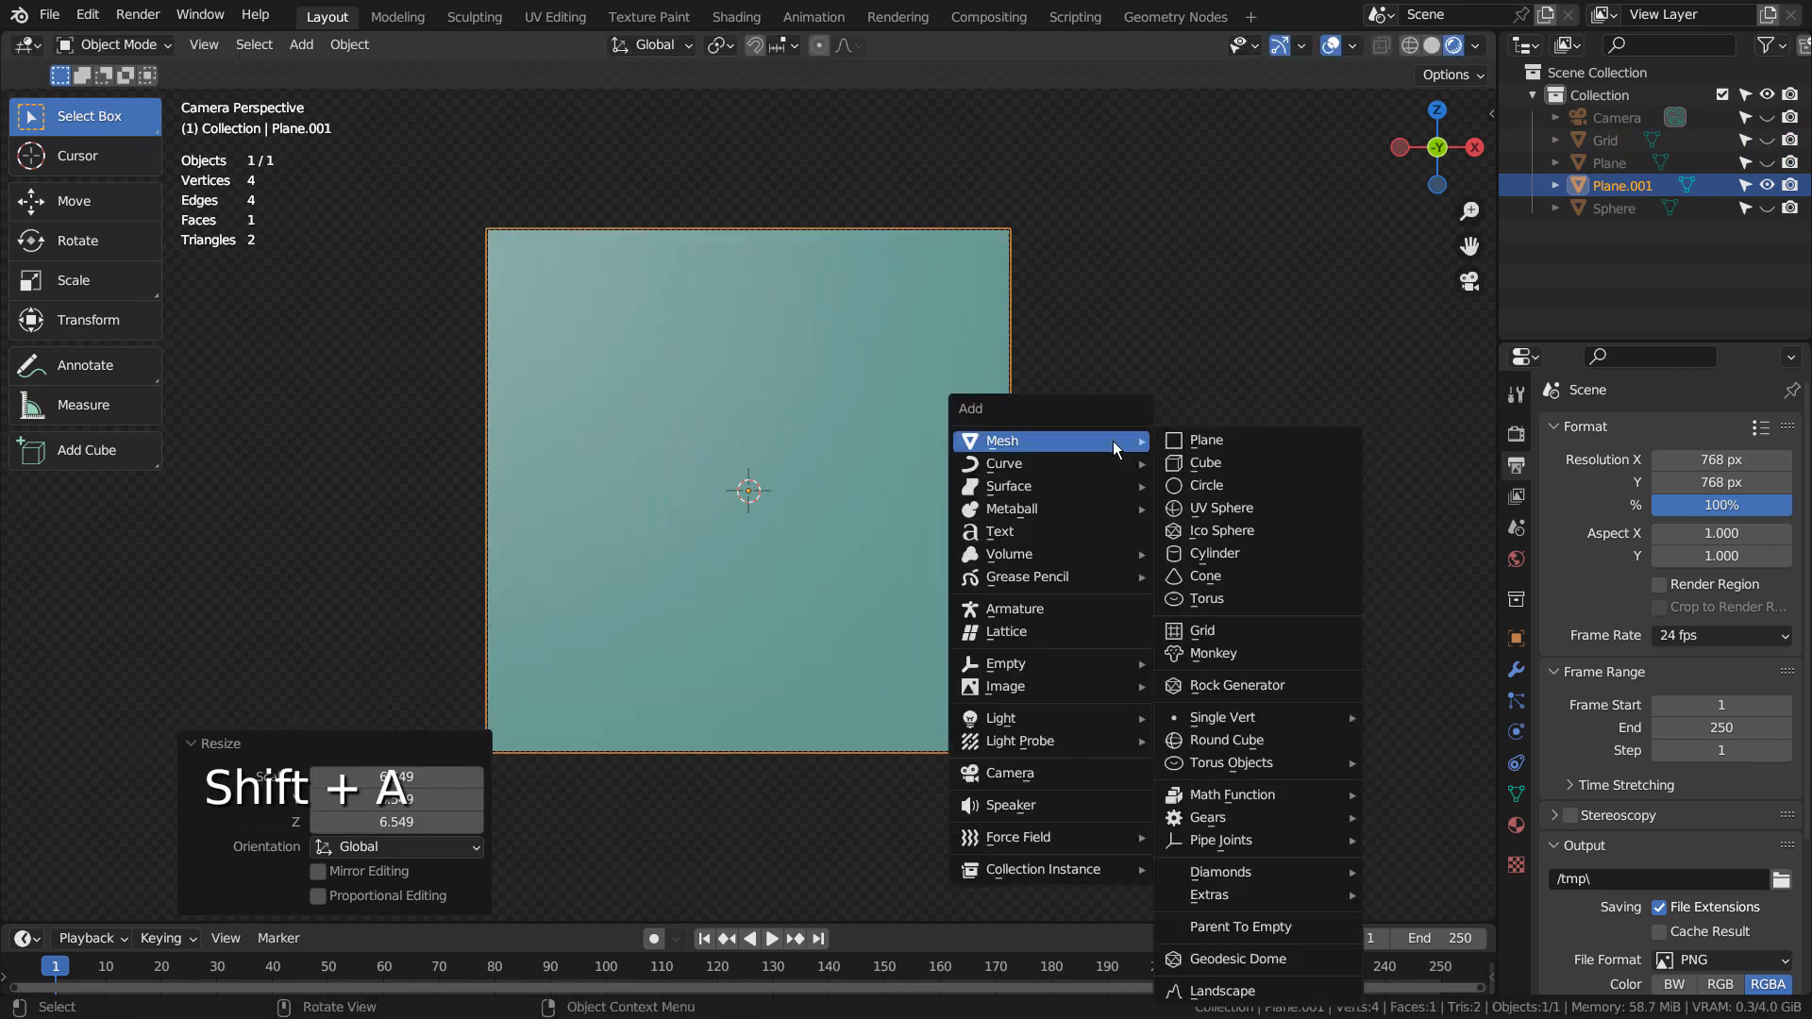
left_click(1185, 442)
key("s")
left_click(898, 534)
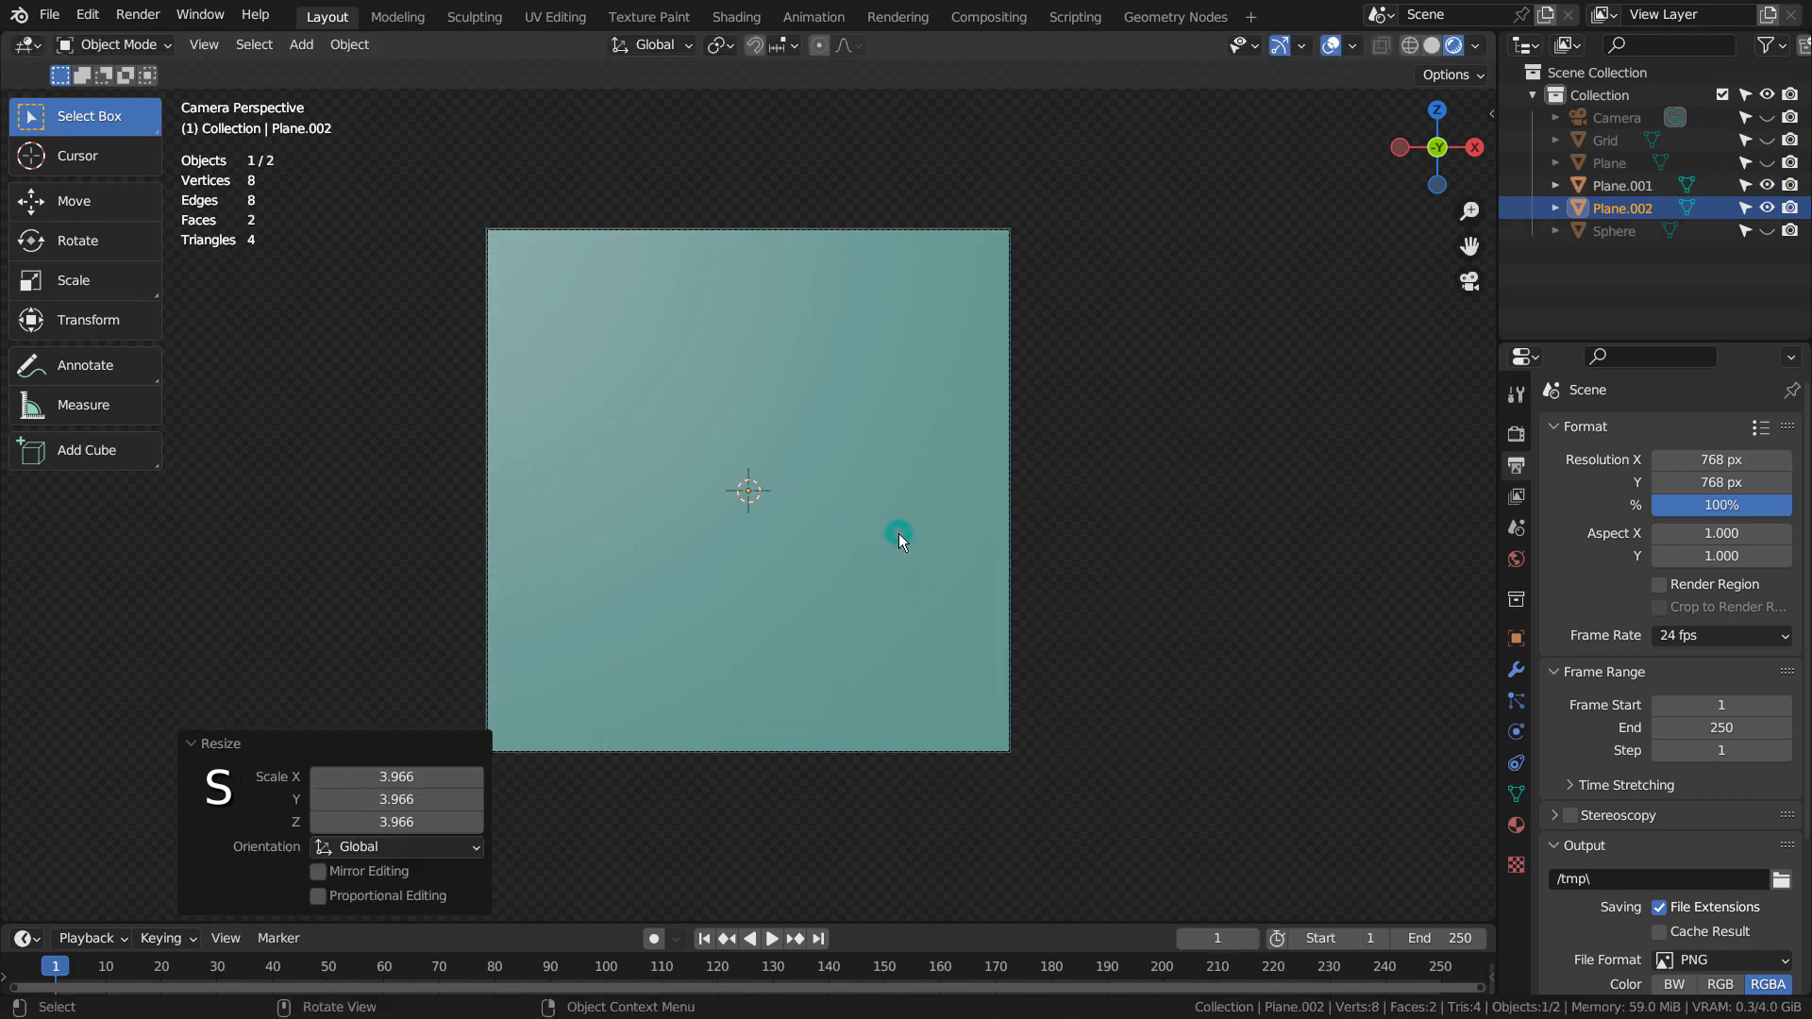
Lower the ground plane about 5.06 m along Z and enlarge it well beyond the camera frame.
key("g")
key("z")
left_click(920, 739)
key("s")
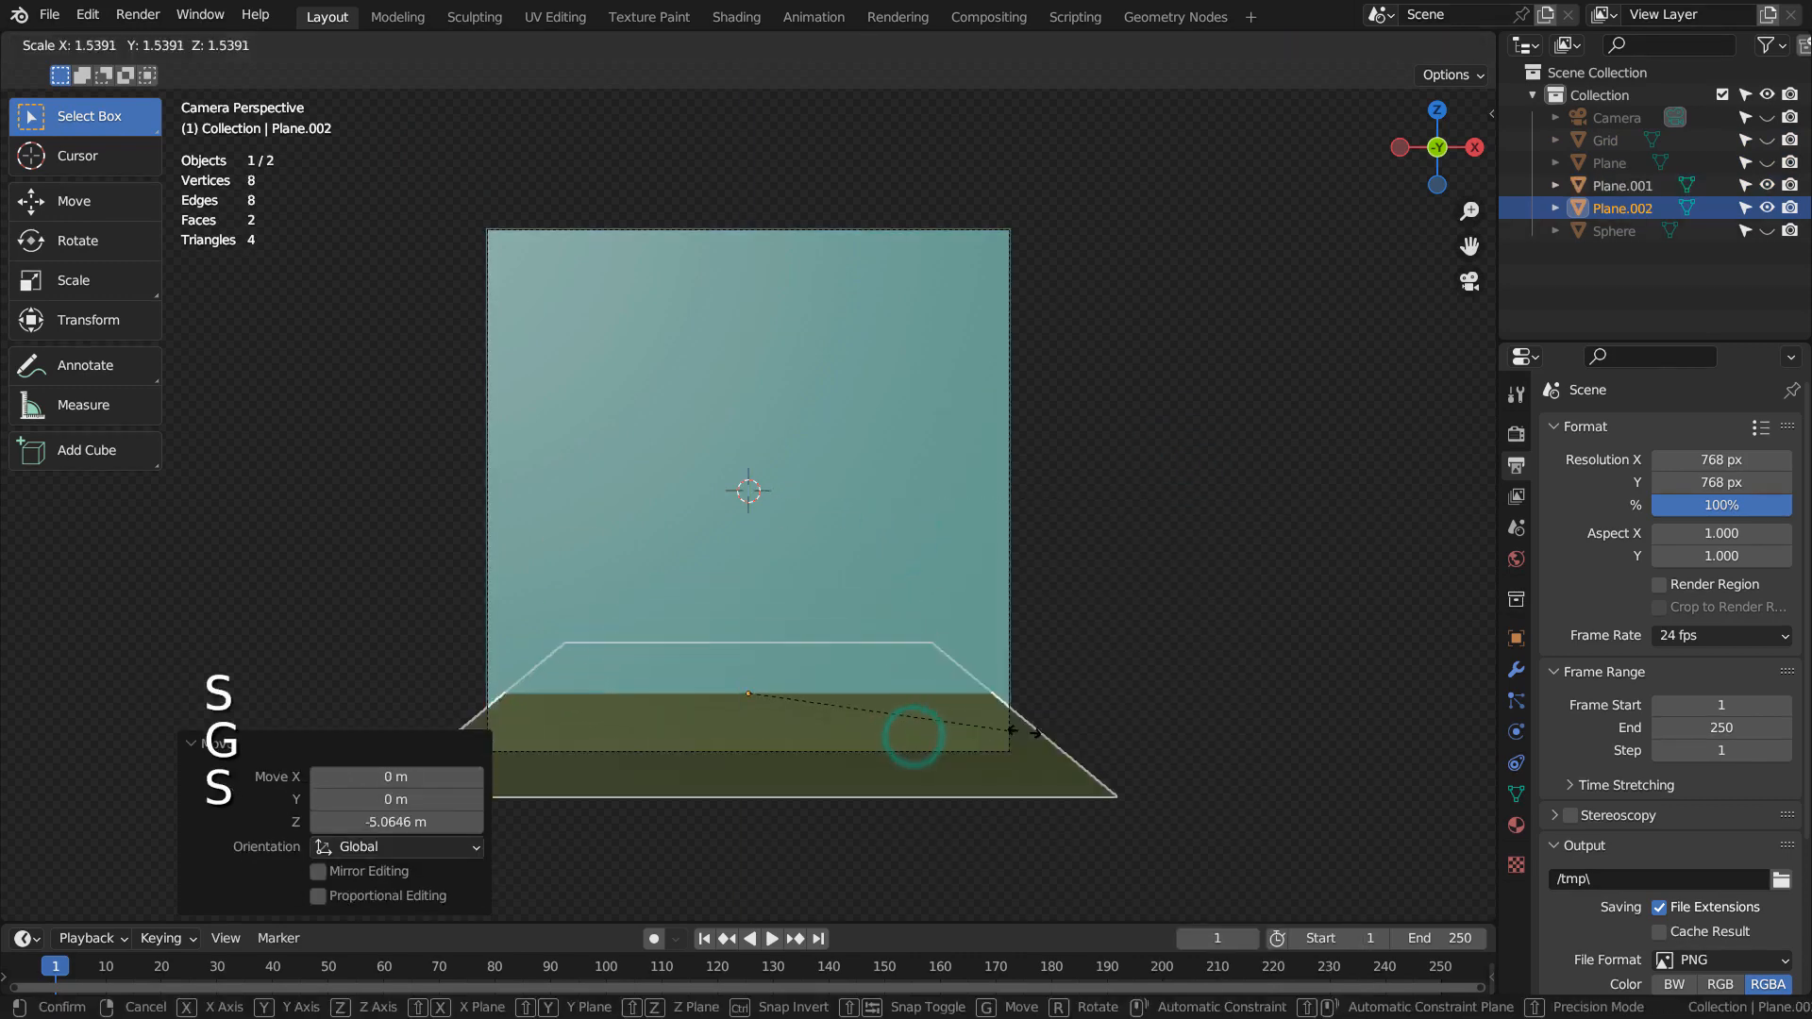
left_click(1230, 734)
Subdivide the ground plane's mesh twice, using 25 cuts for the second subdivision.
key("Tab")
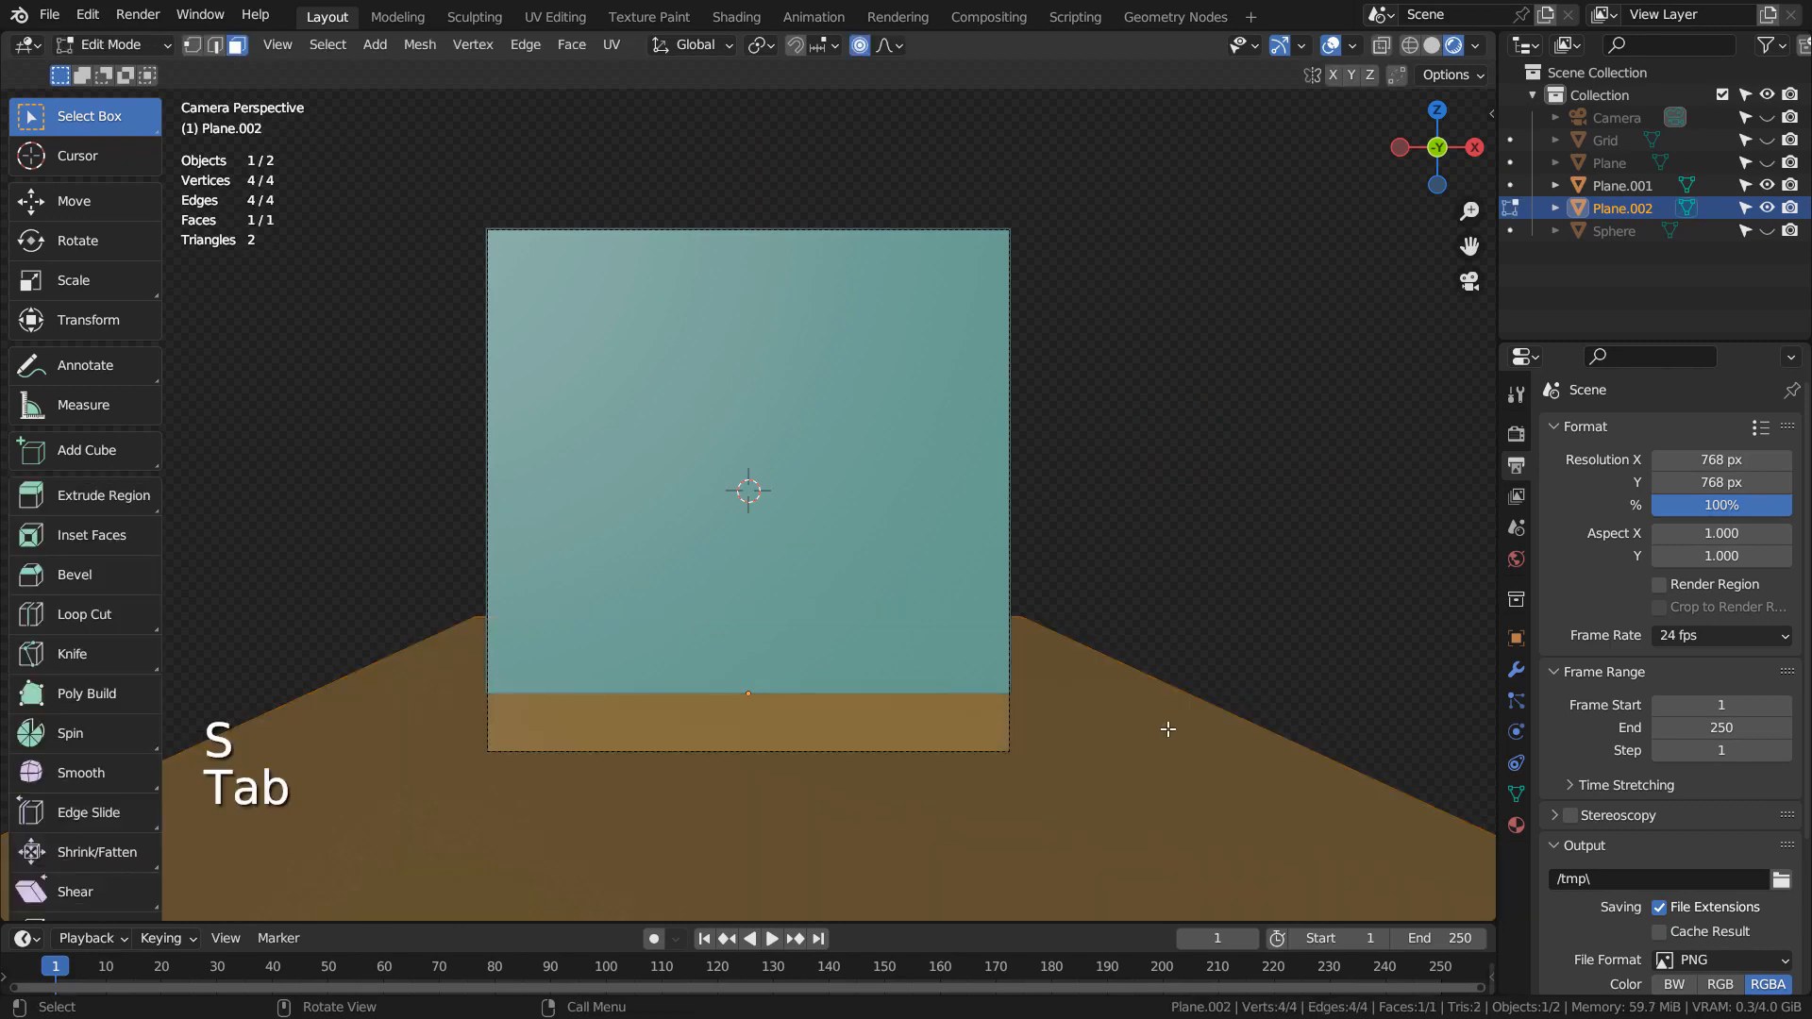
right_click(1160, 729)
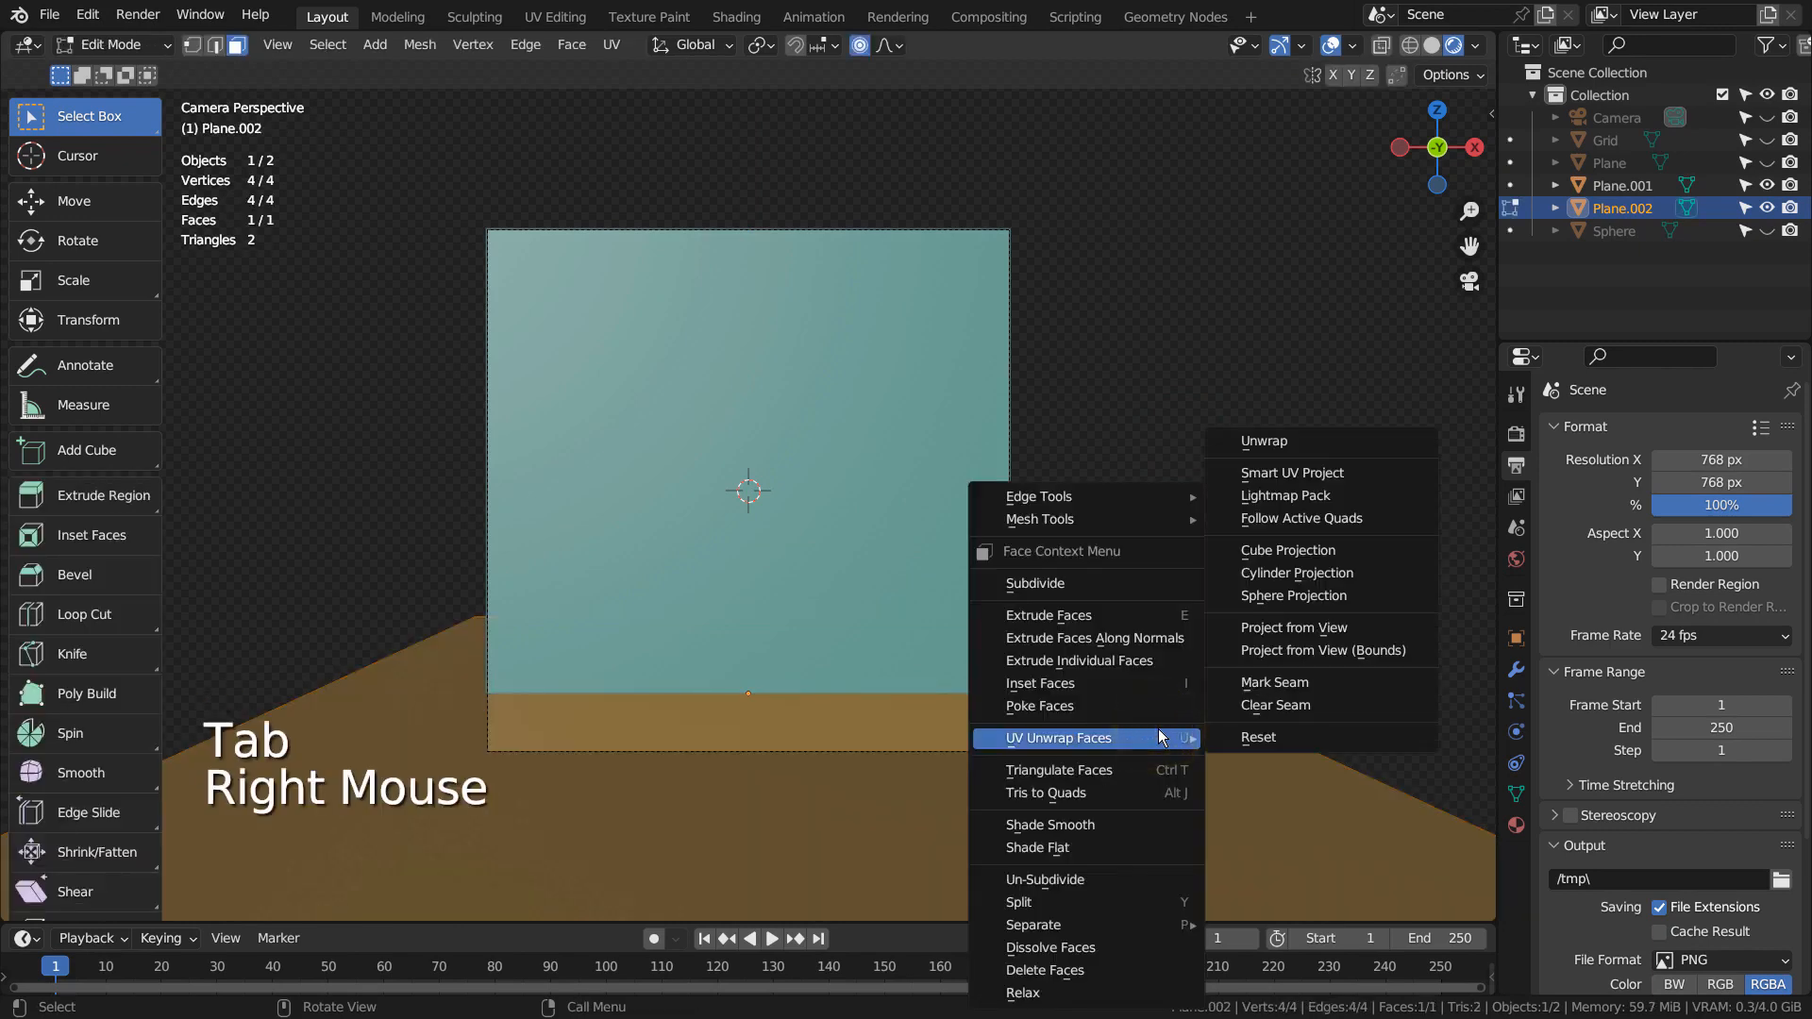
key("s")
left_click(1158, 729)
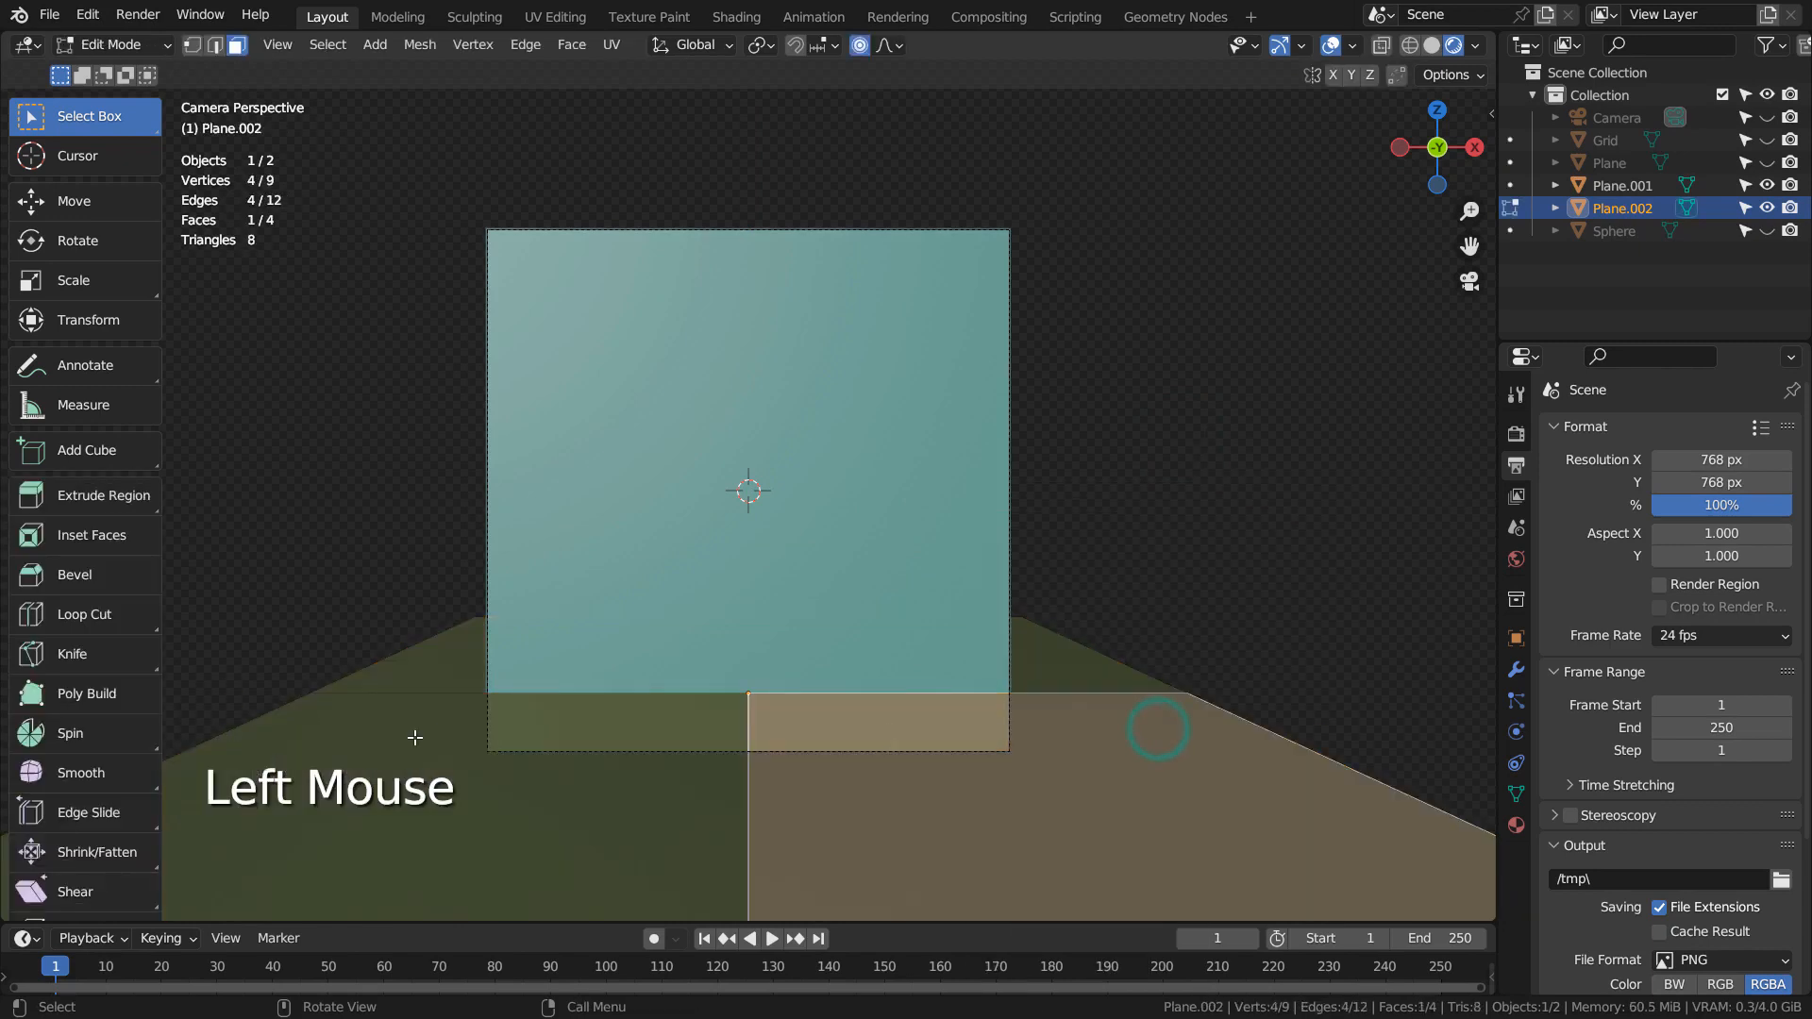
key("ctrl+z")
right_click(989, 751)
key("s")
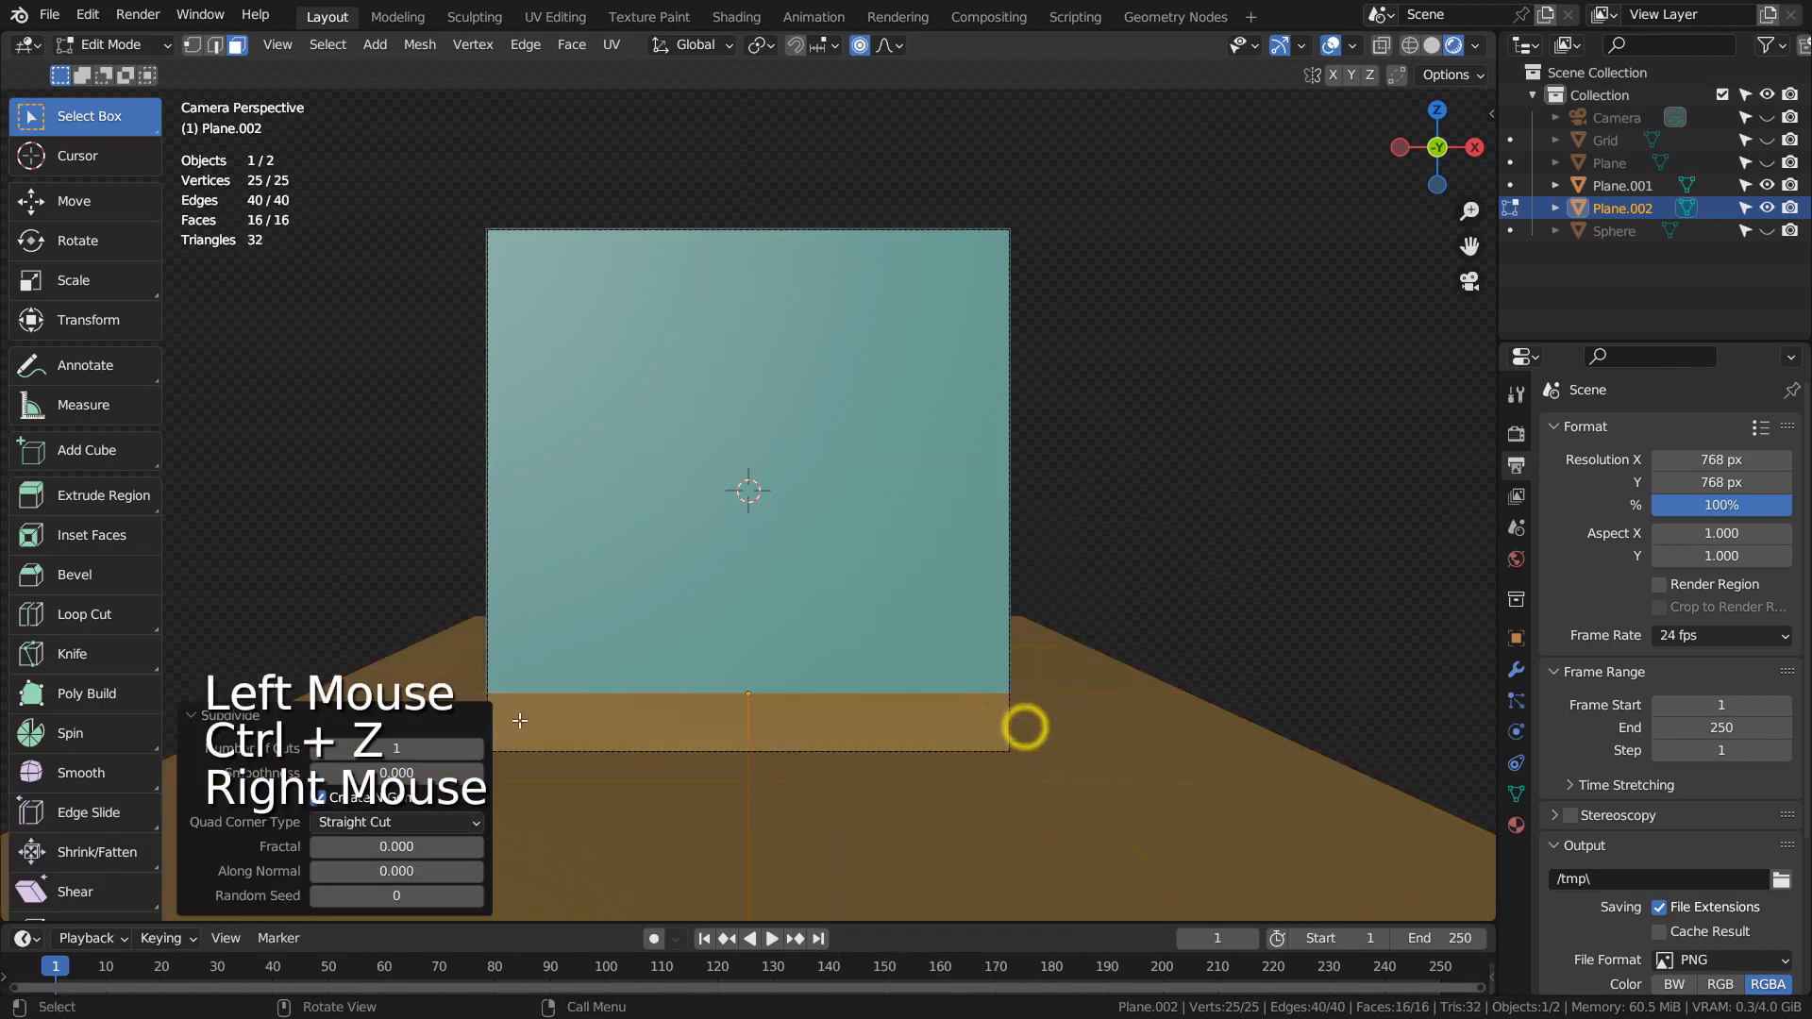
left_click_drag(399, 756, 433, 757)
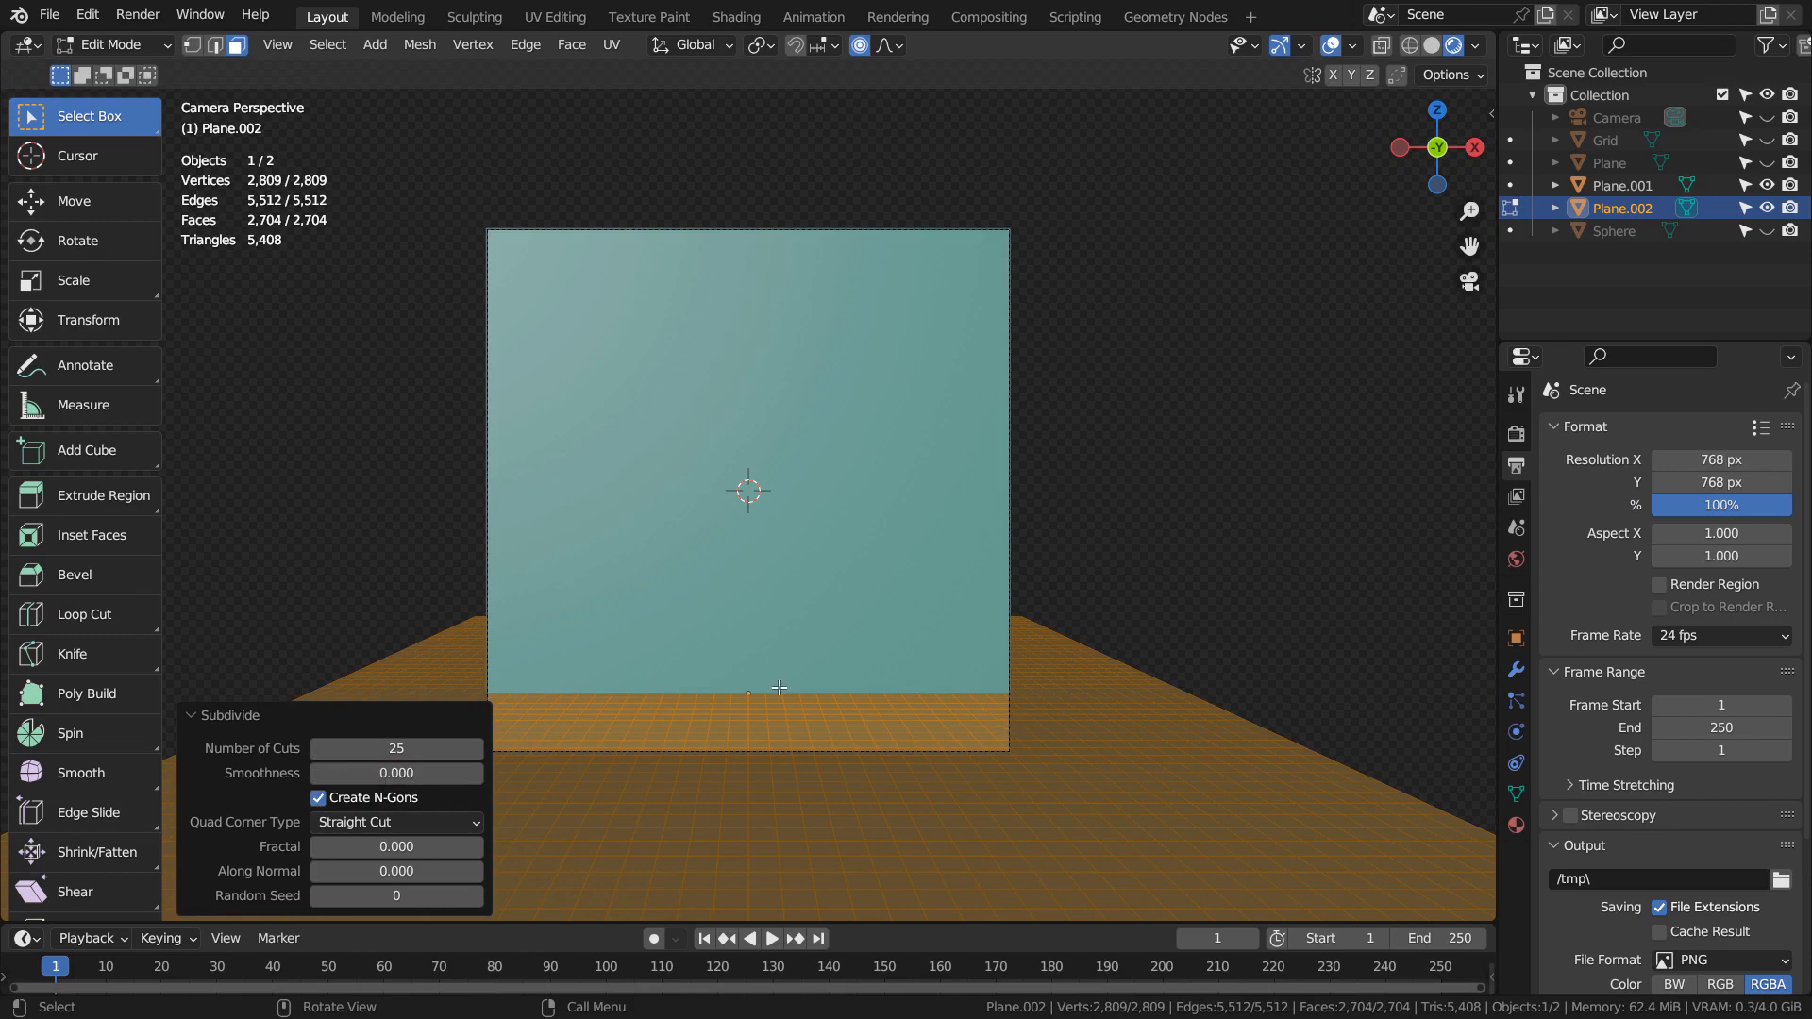
Raise a central ground face about 4.03 m along Z into a hill with smooth proportional editing, size about 10.8 m.
middle_click_drag(900, 657, 982, 465)
middle_click_drag(806, 521, 801, 542)
key("3")
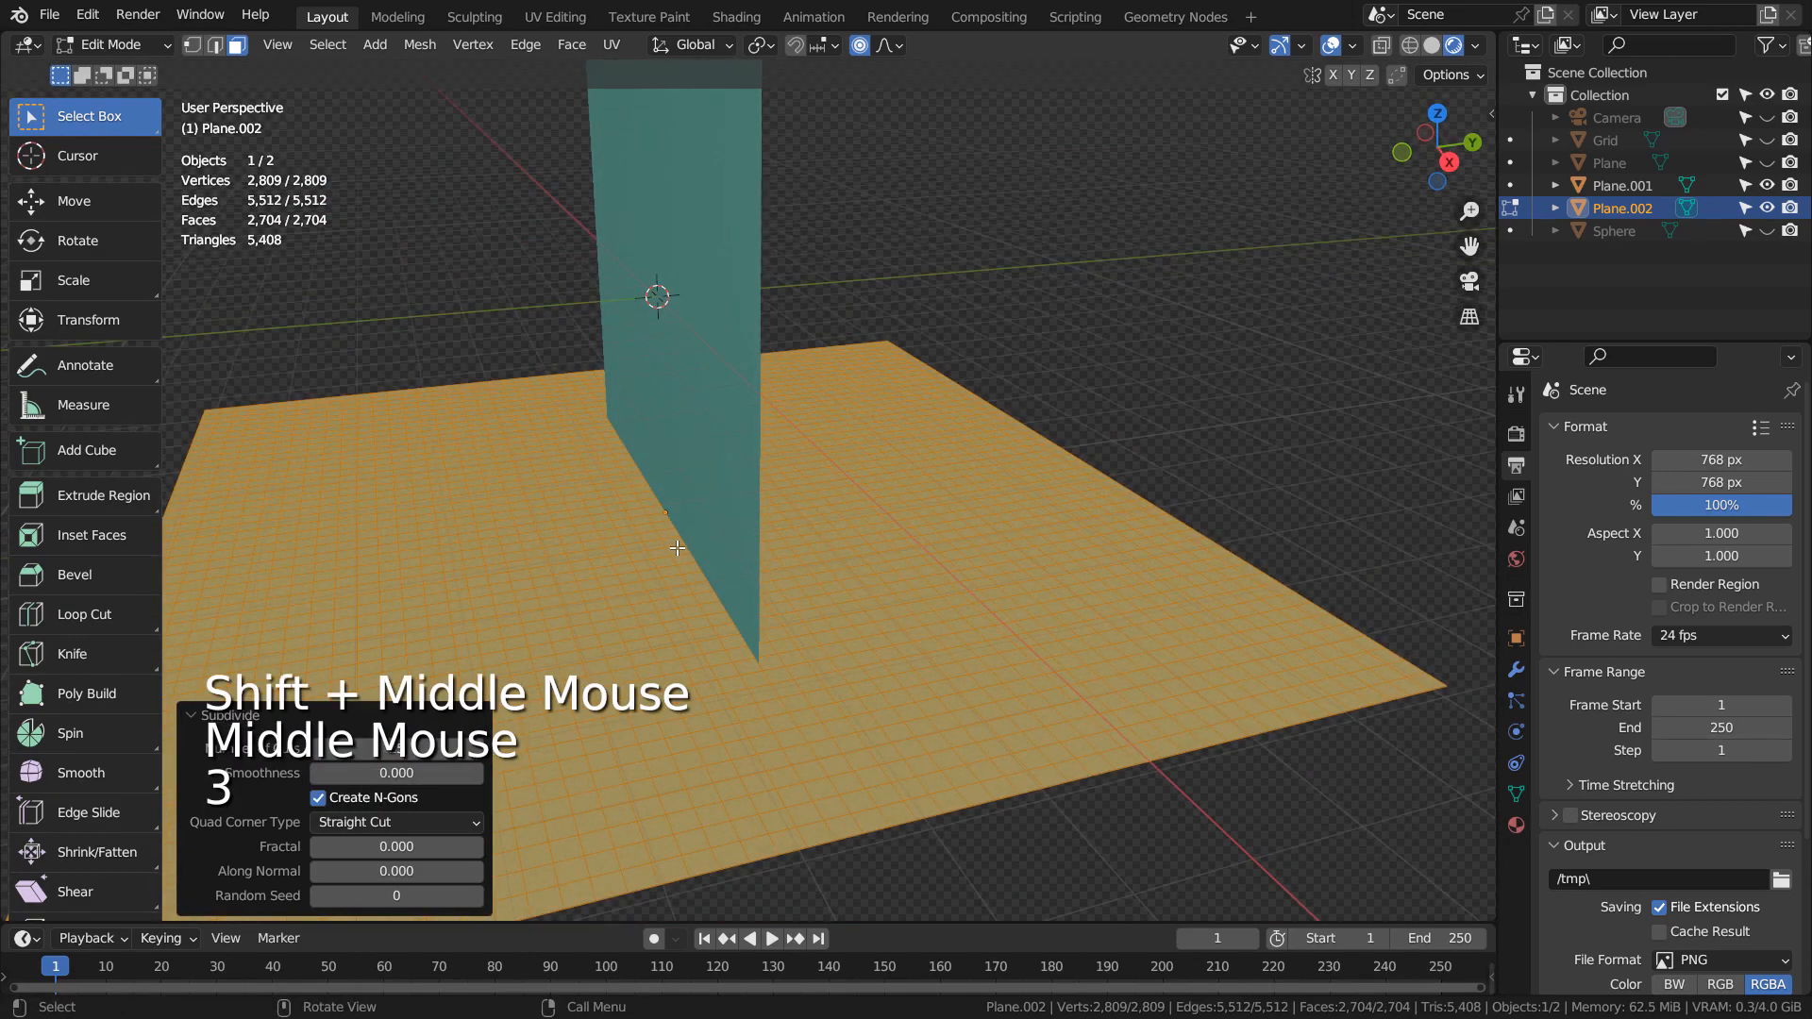
left_click(664, 524)
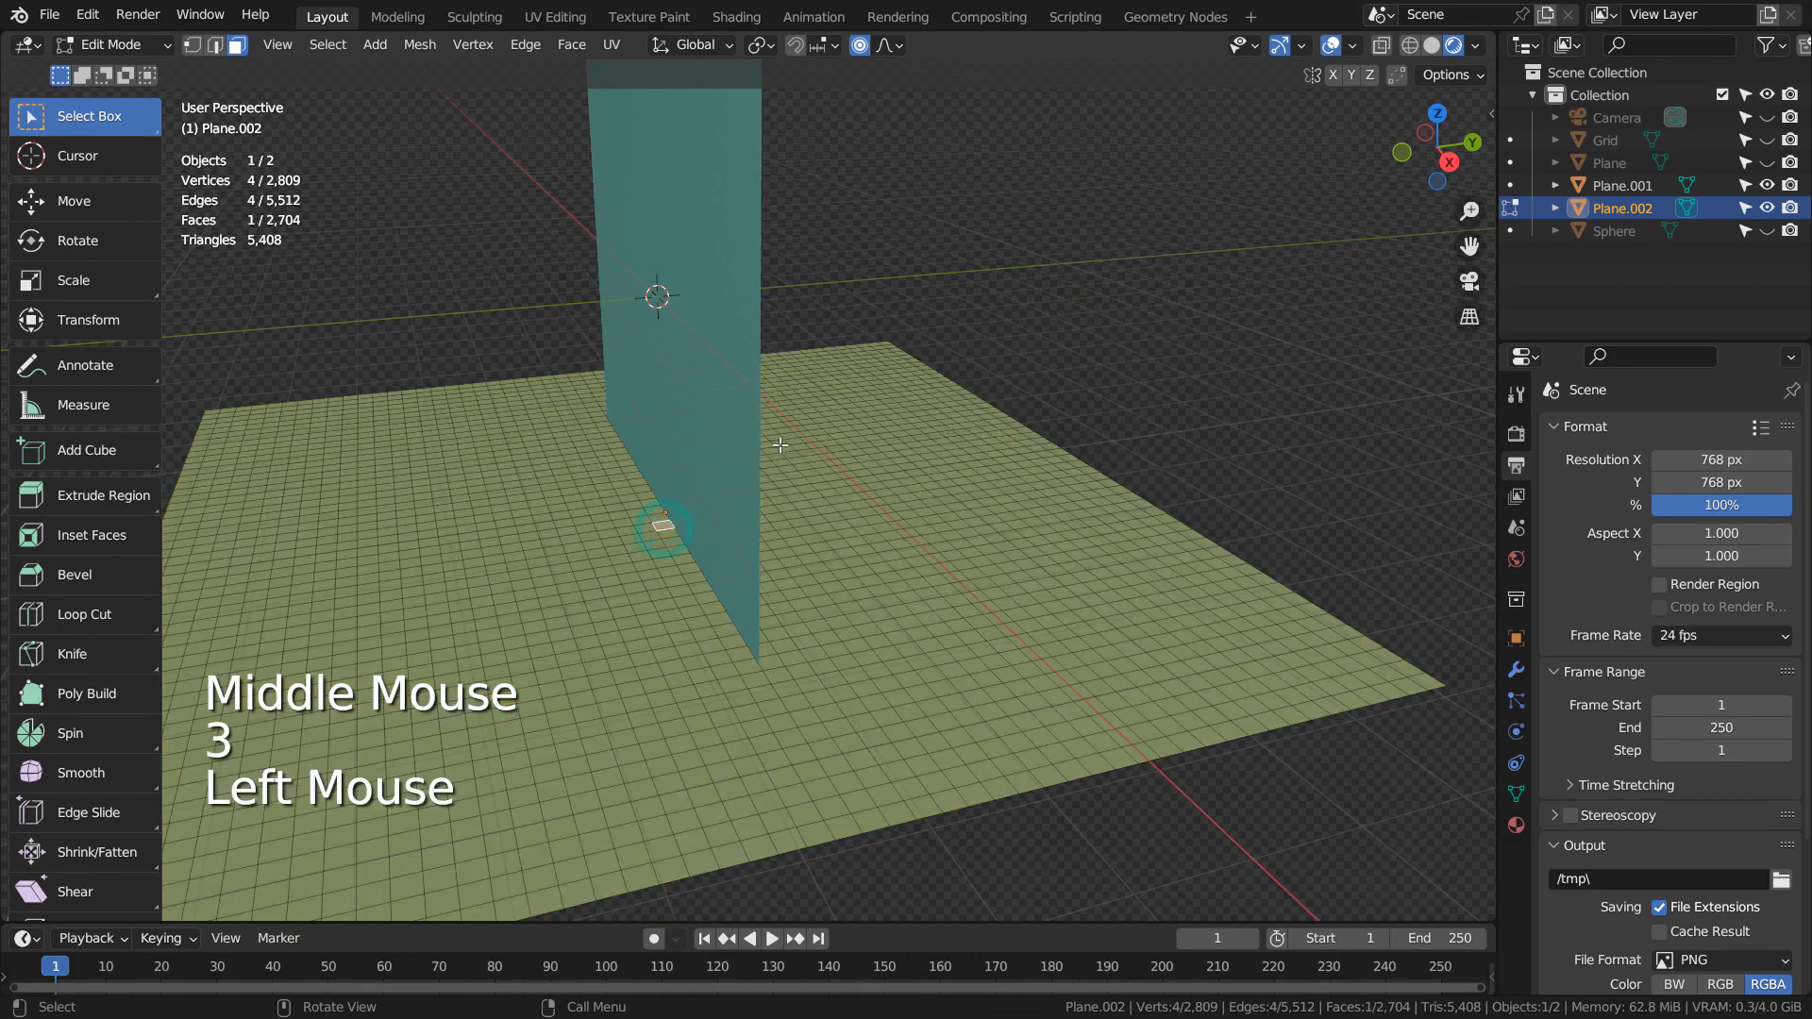
left_click(859, 46)
left_click(859, 47)
key("g")
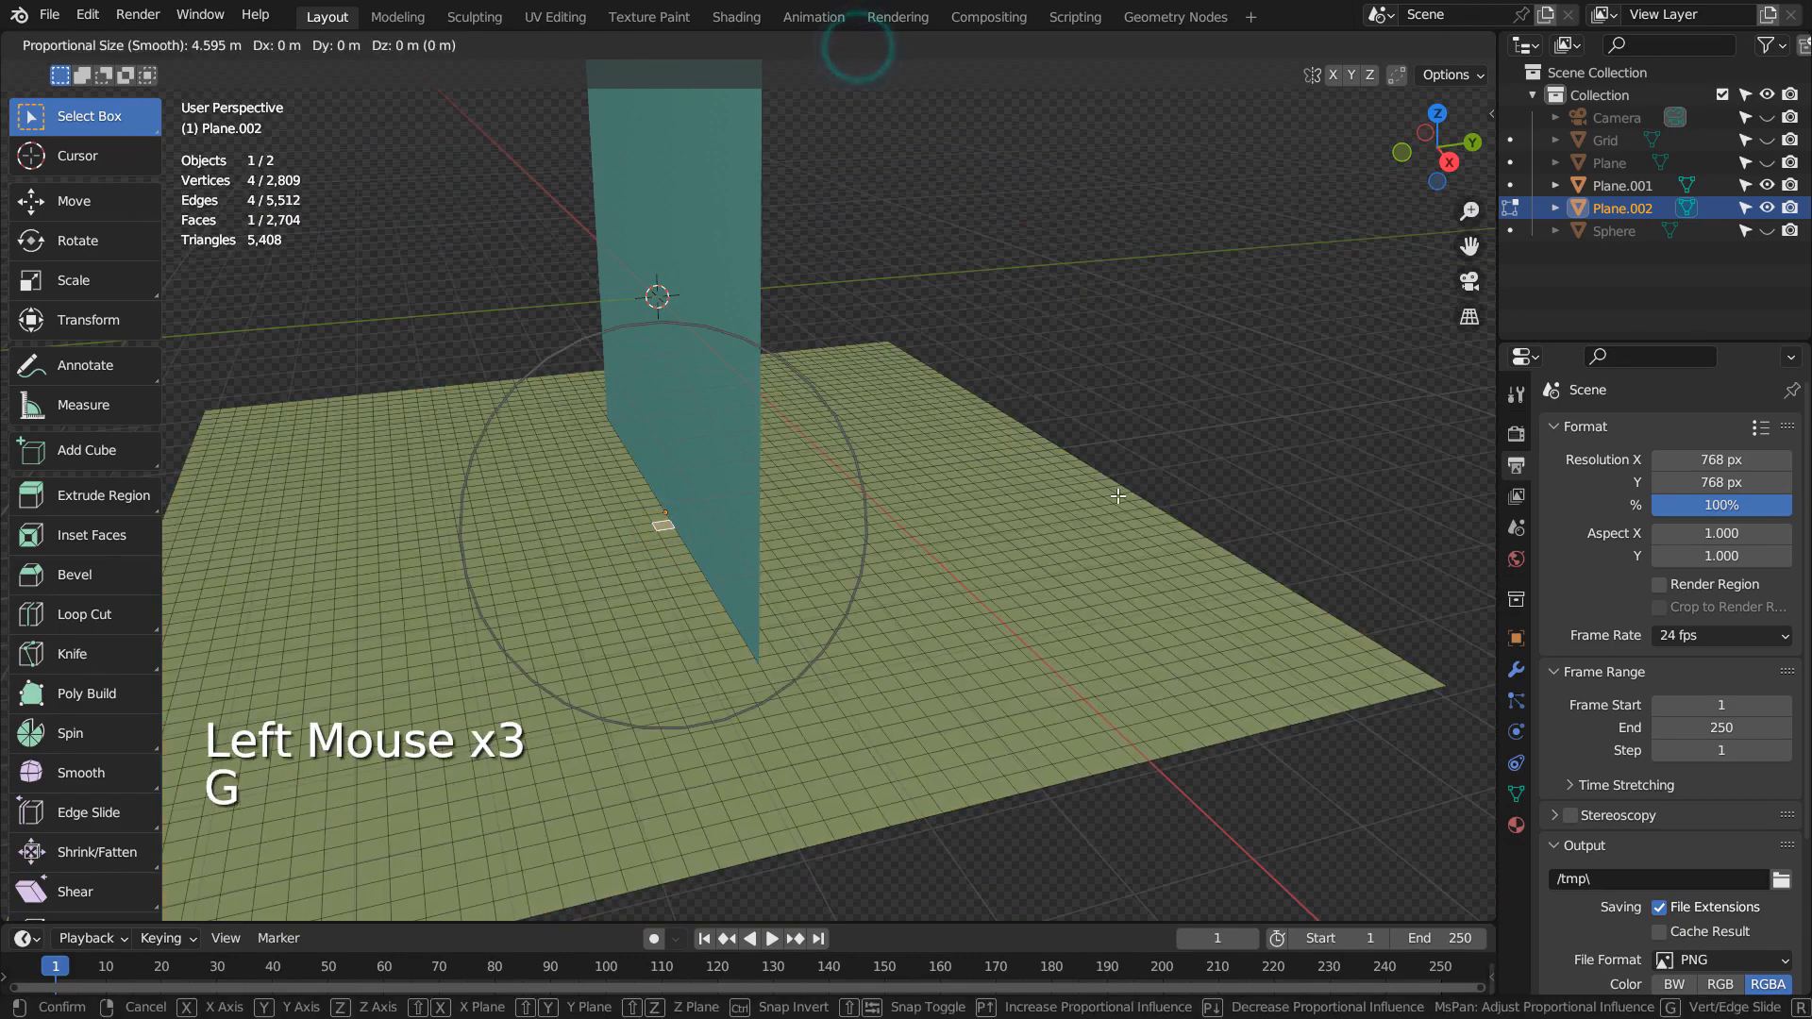
key("z")
scroll(1120, 382, "down", 6)
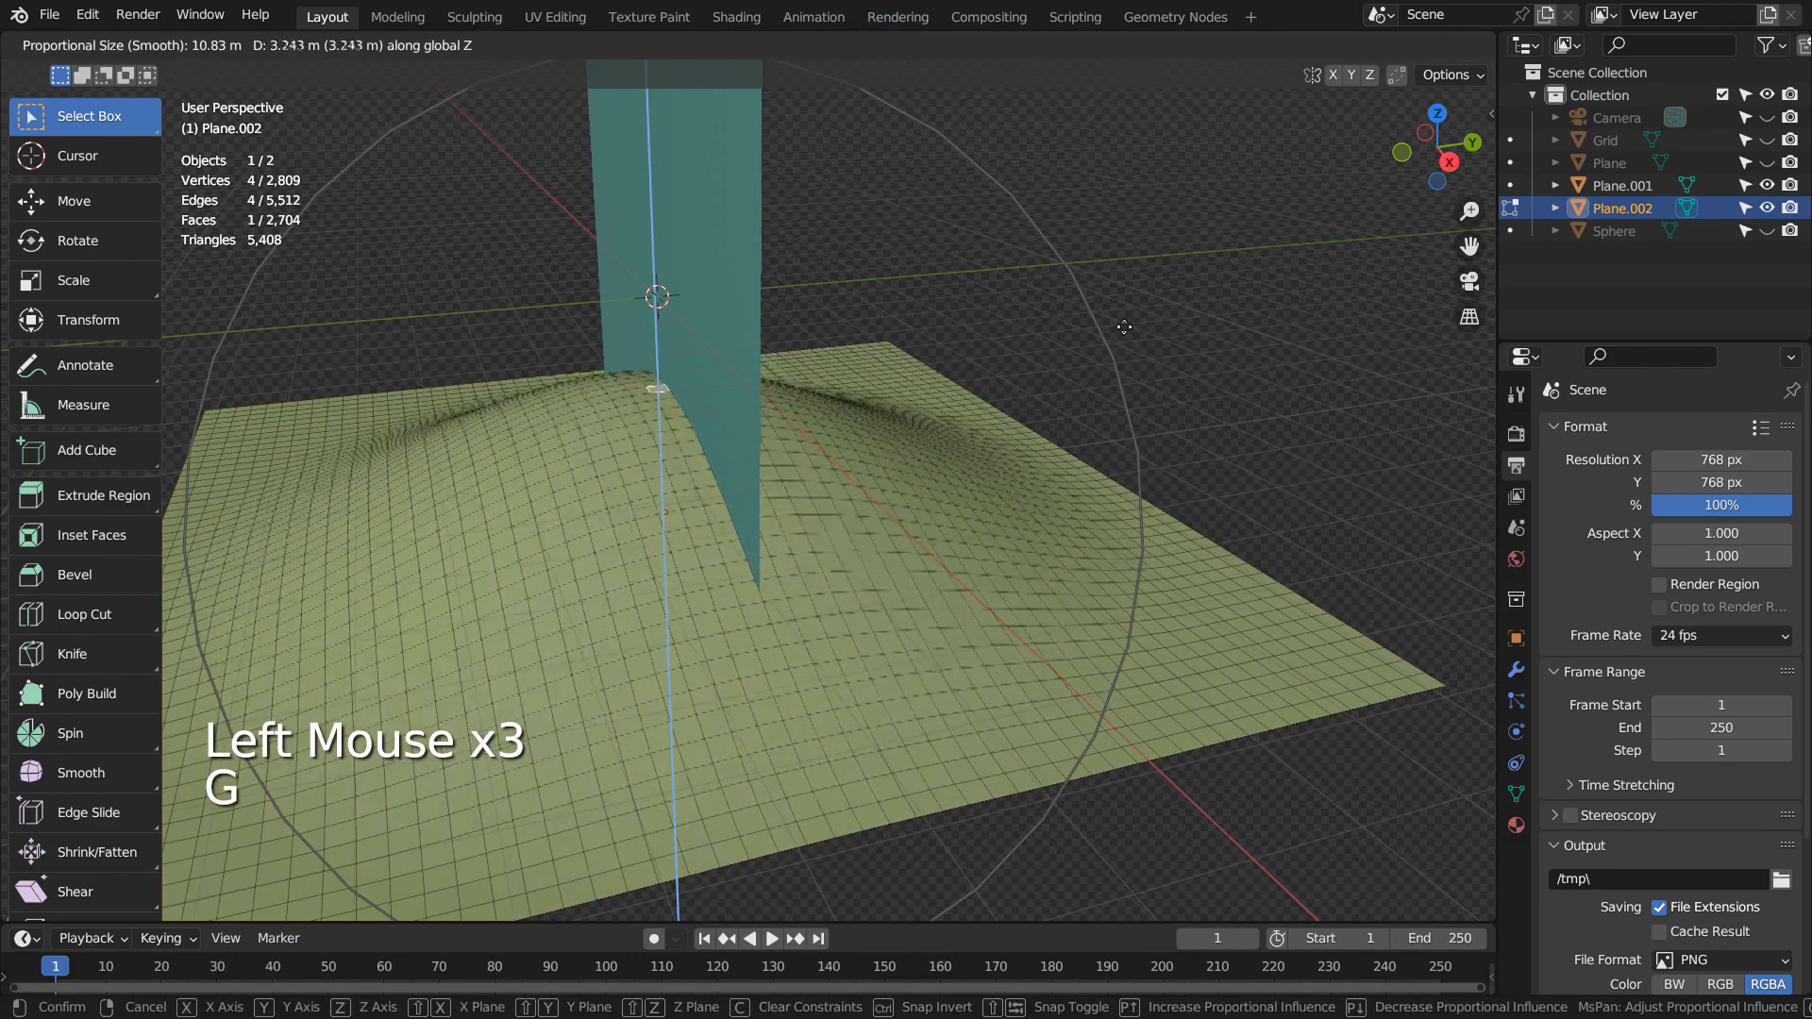
left_click(1124, 324)
key("KP_0")
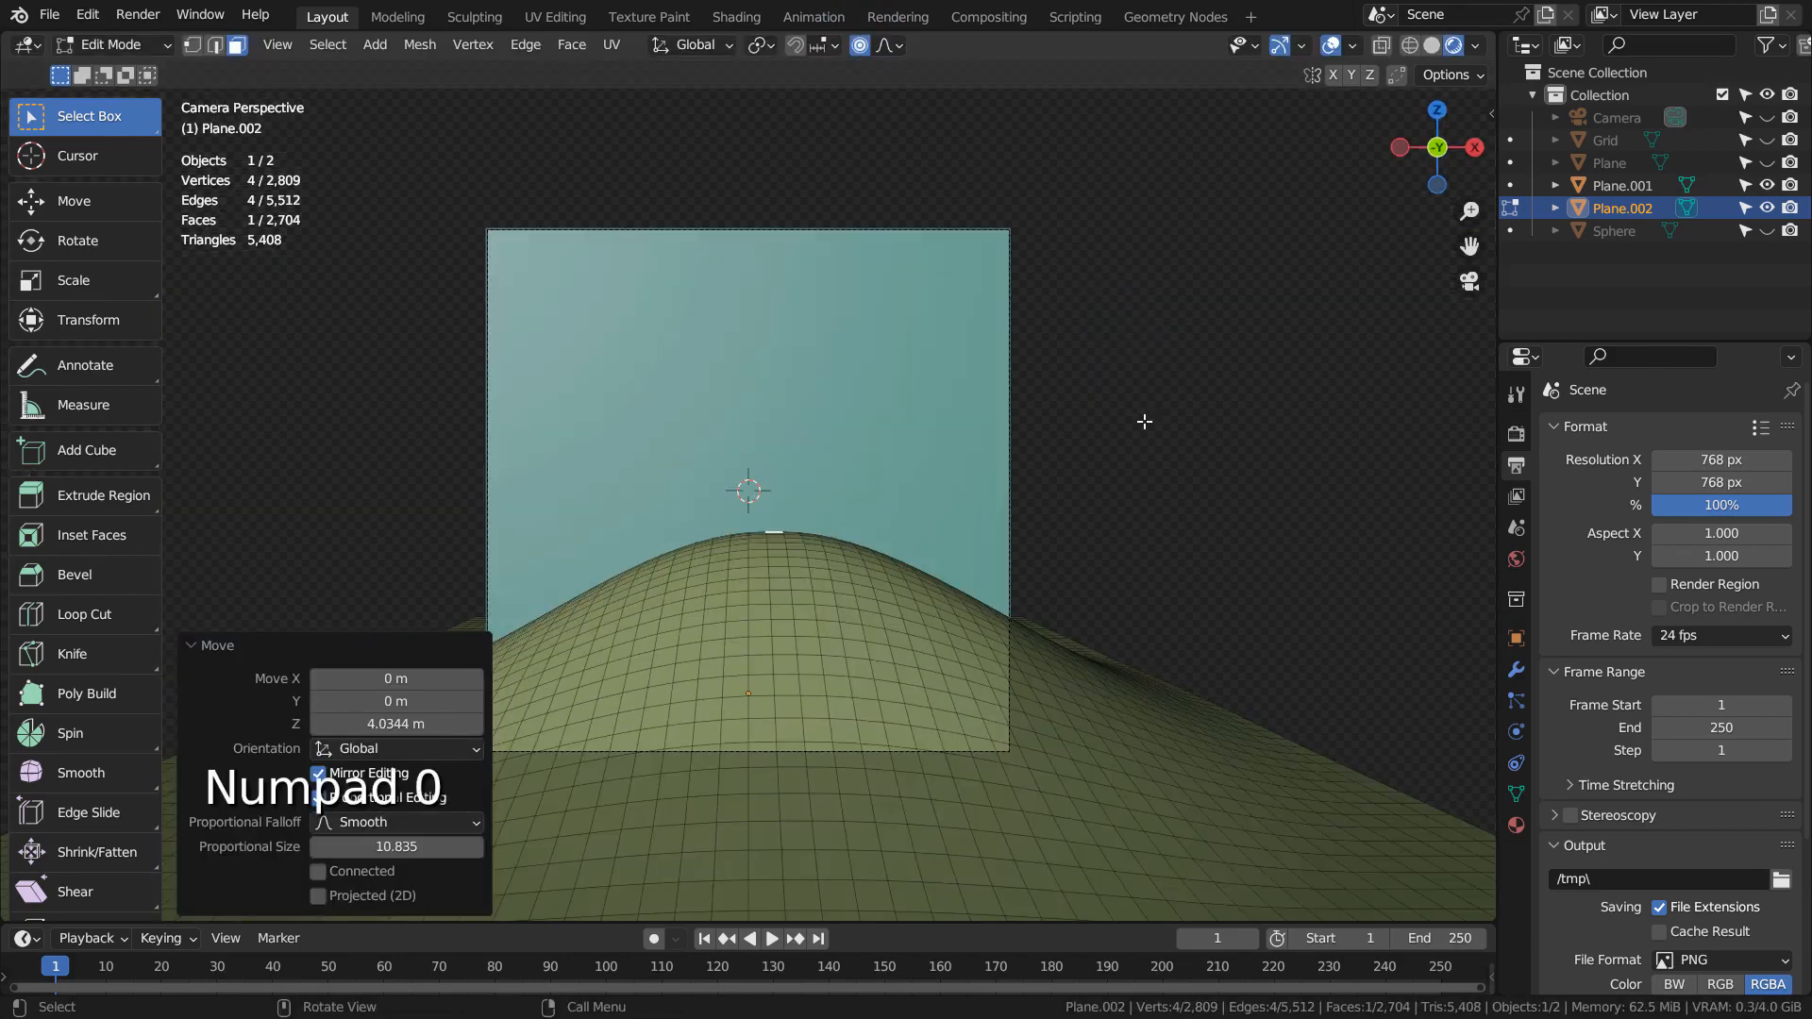
Return to Object Mode and lower the hill about 0.7 m along Z in the camera view.
key("Tab")
key("g")
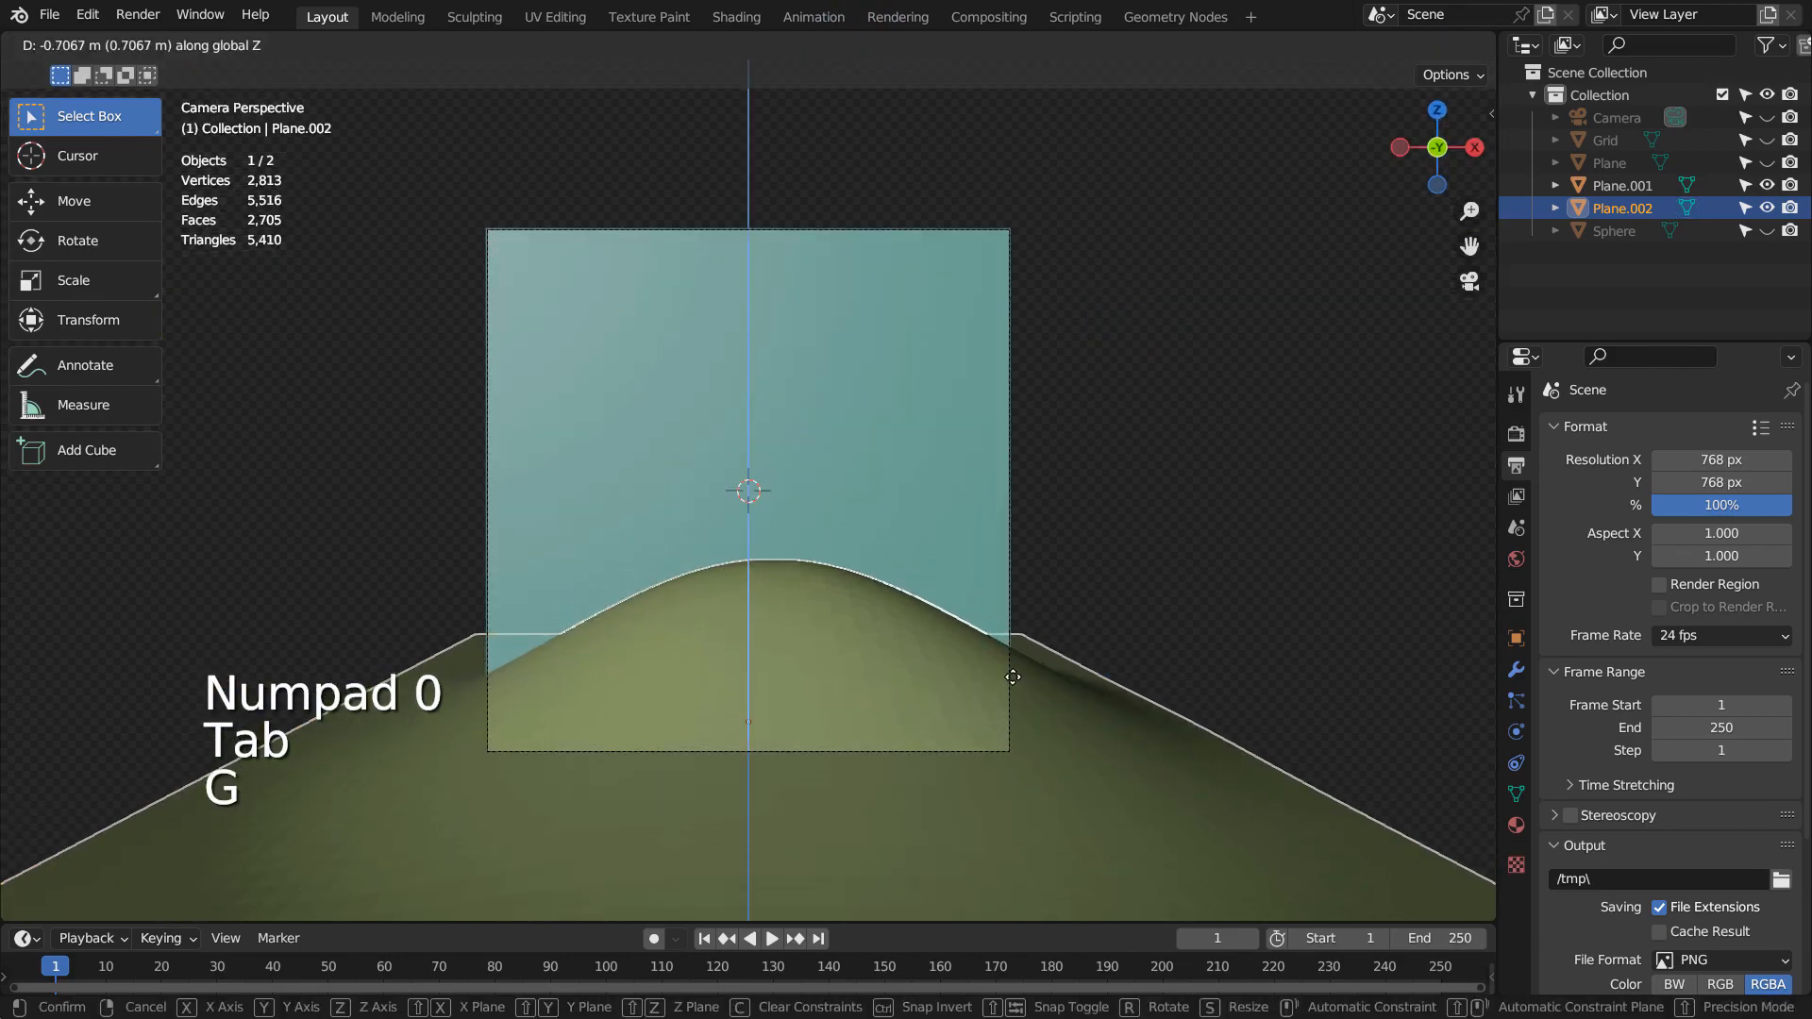
left_click(1011, 677)
left_click(1196, 582)
left_click(1055, 680)
Scale the hill plane to about 0.31 along Y and check it in the camera view.
middle_click_drag(1184, 711, 1106, 700)
scroll(1106, 700, "down", 2)
key("s")
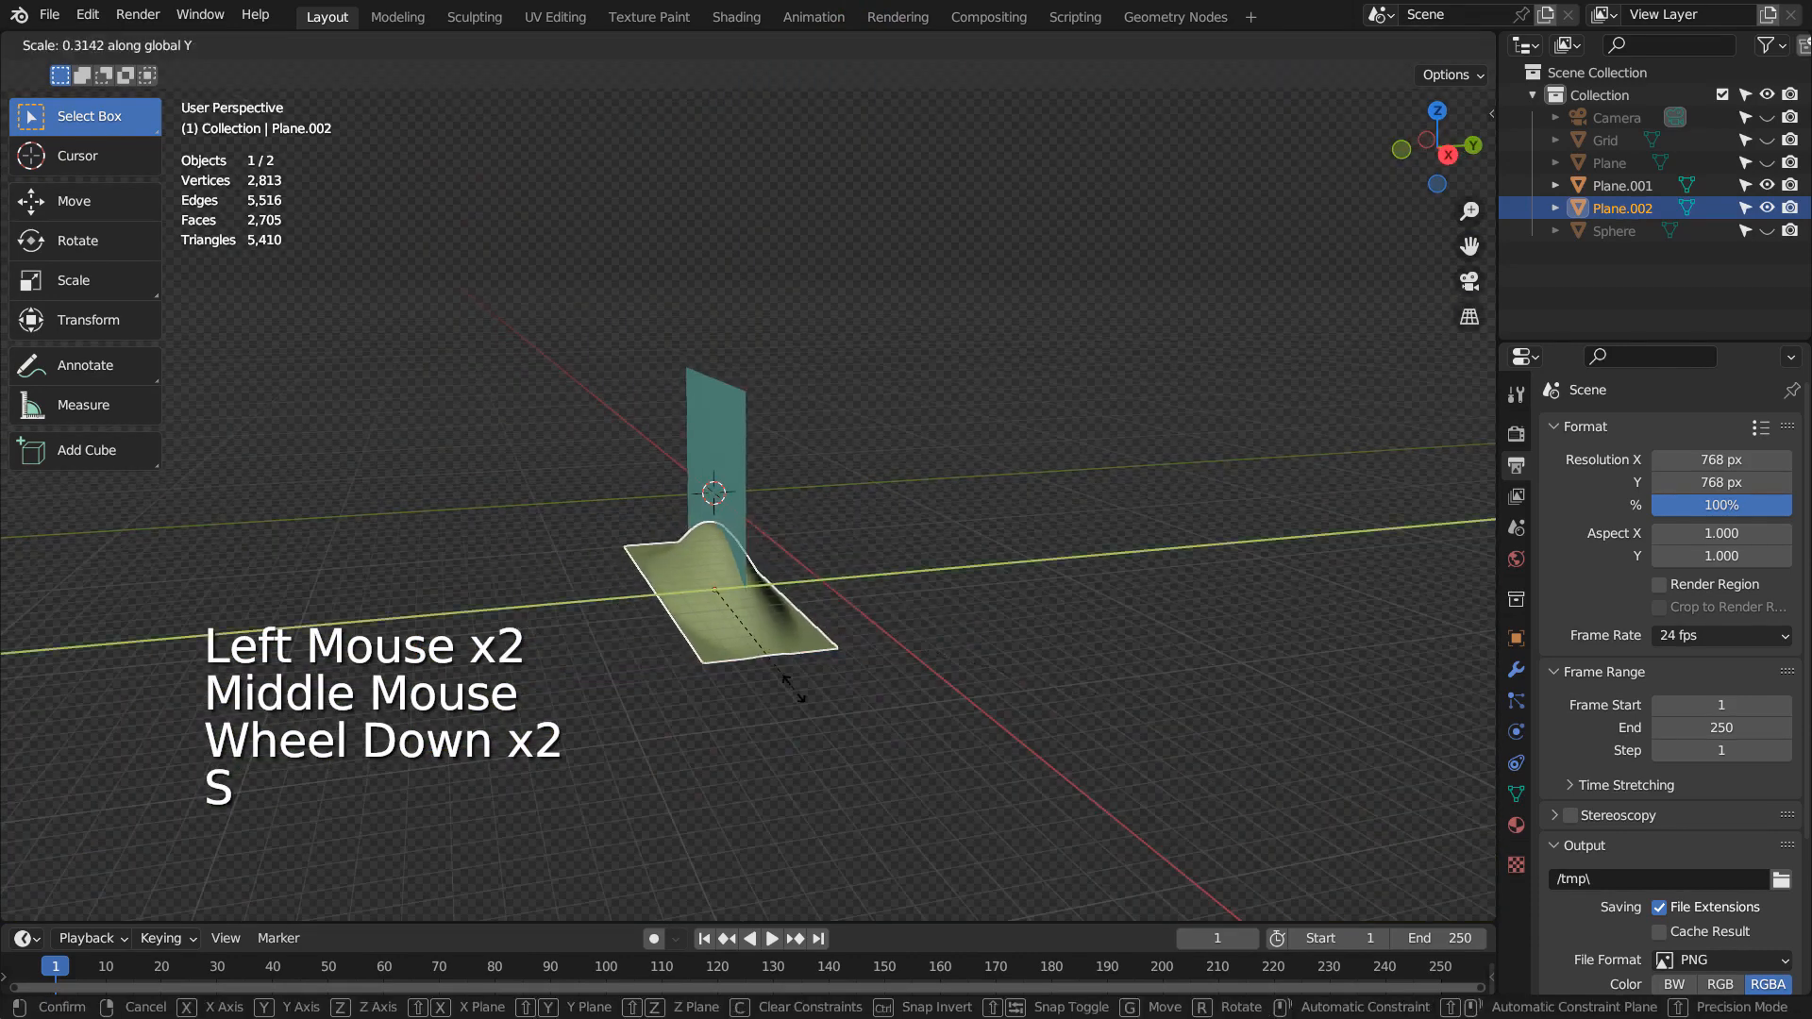
left_click(796, 693)
key("KP_0")
left_click(1197, 624)
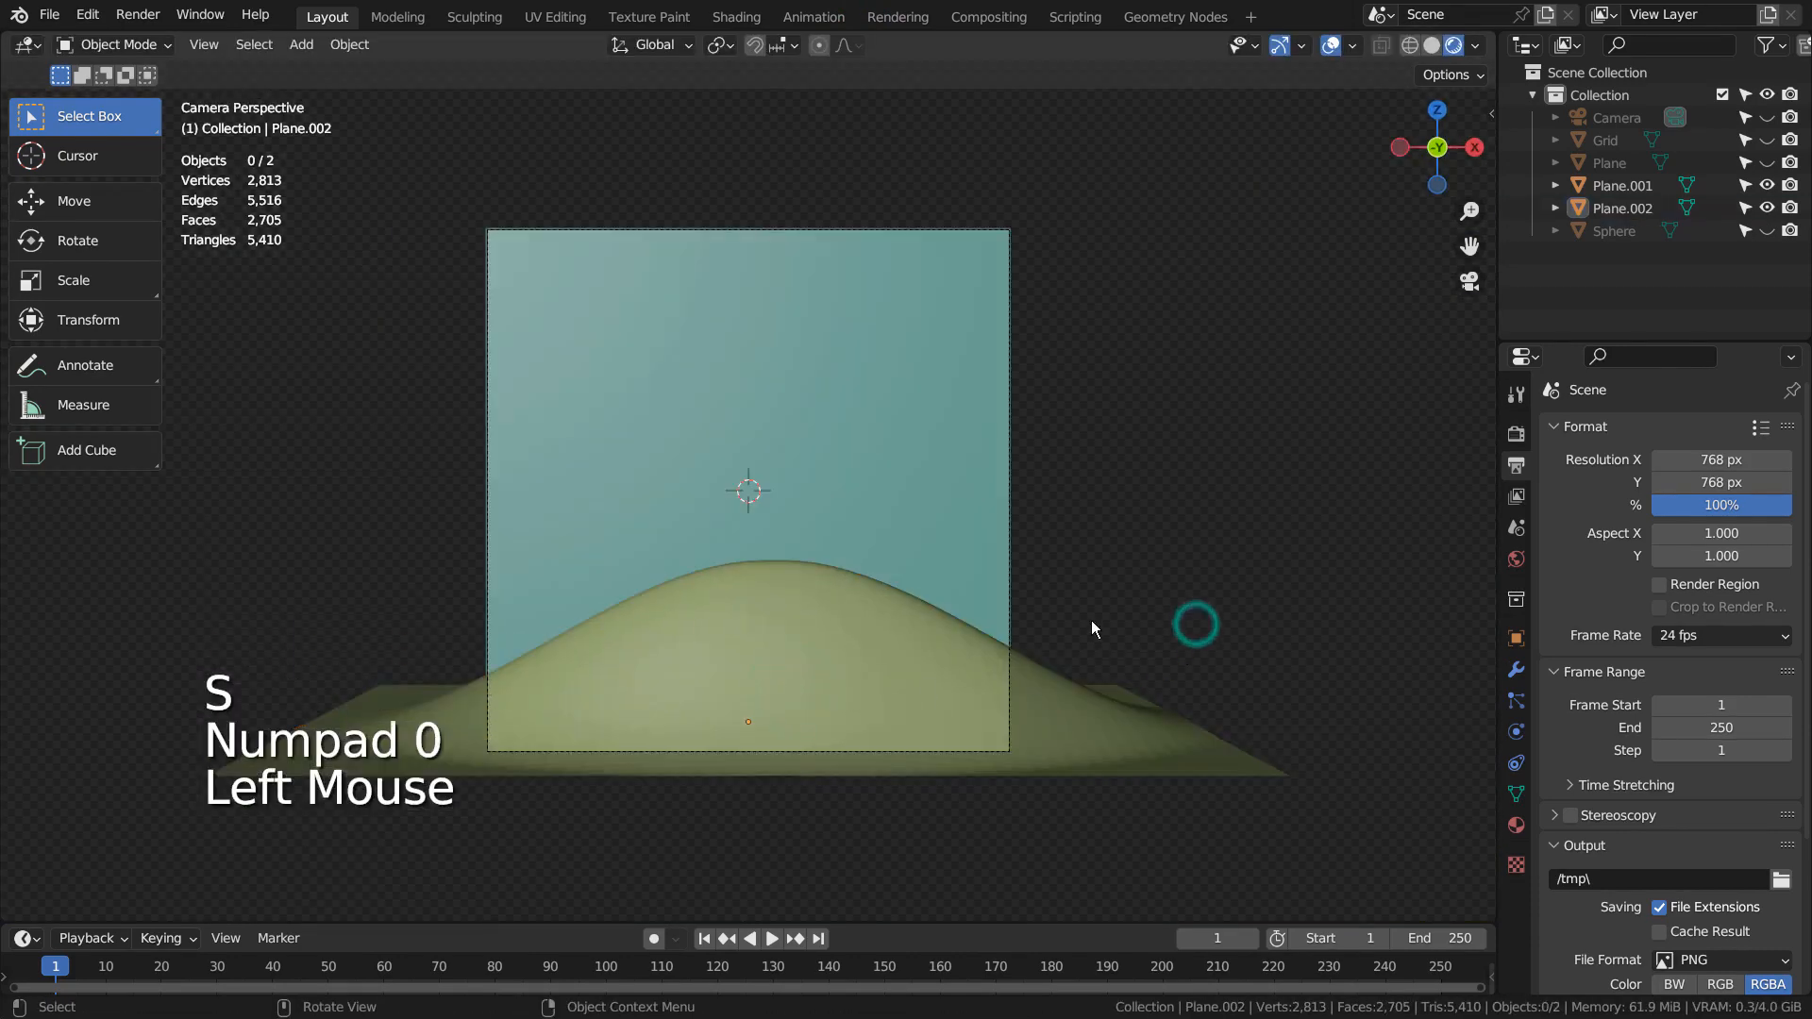
left_click(1114, 704)
left_click(1117, 306)
Add a UV sphere as the moon and move it about 4.2 m along X and 4.4 m along Z.
key("shift+a")
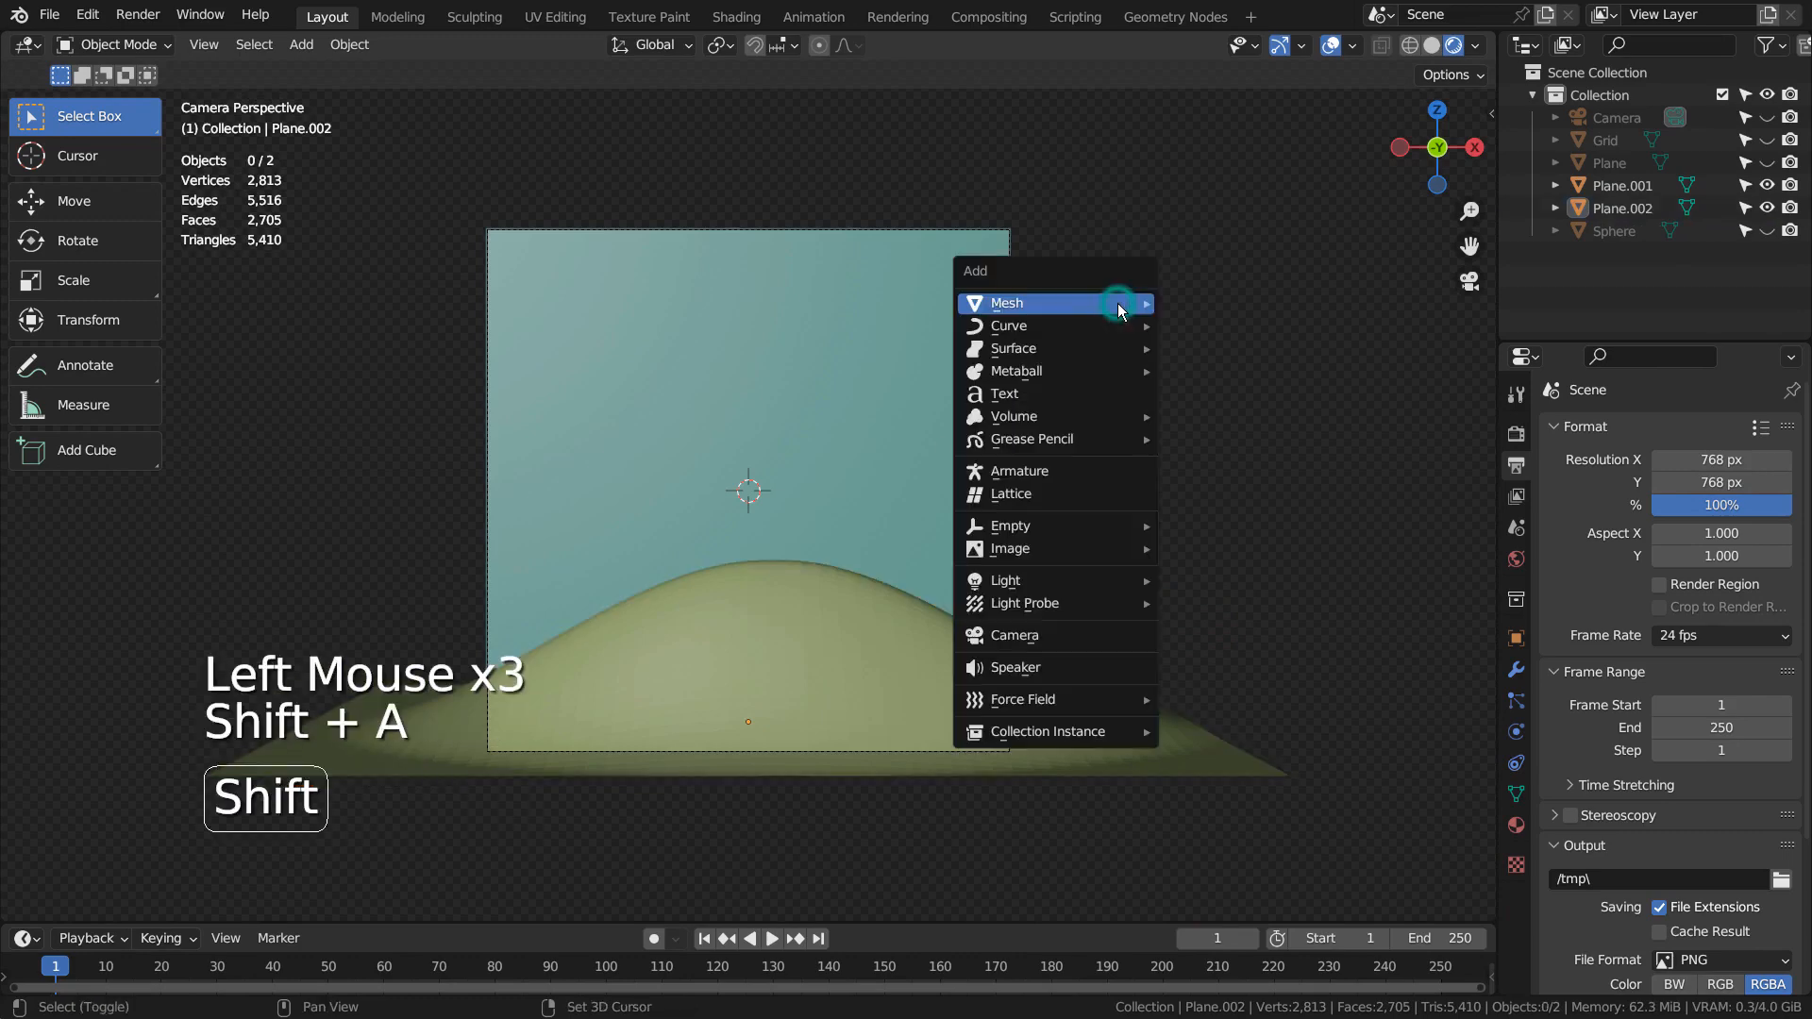
mouse_move(1117, 303)
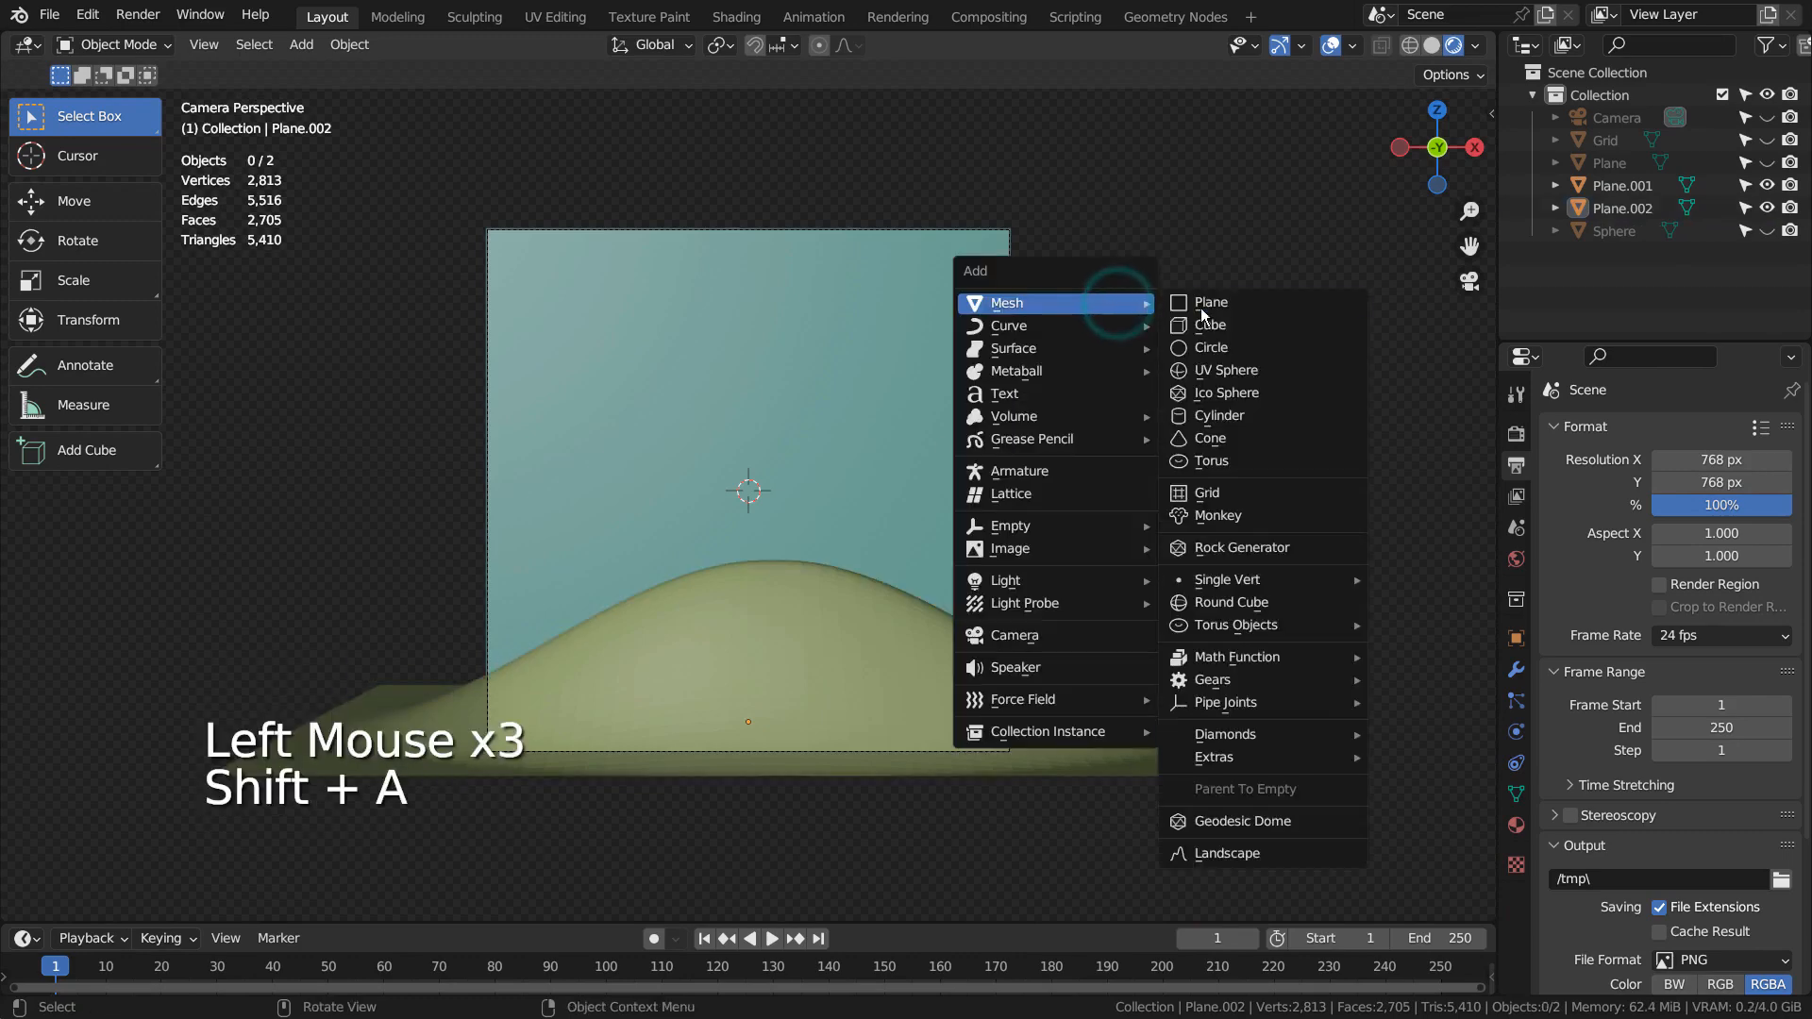
left_click(1223, 370)
key("g")
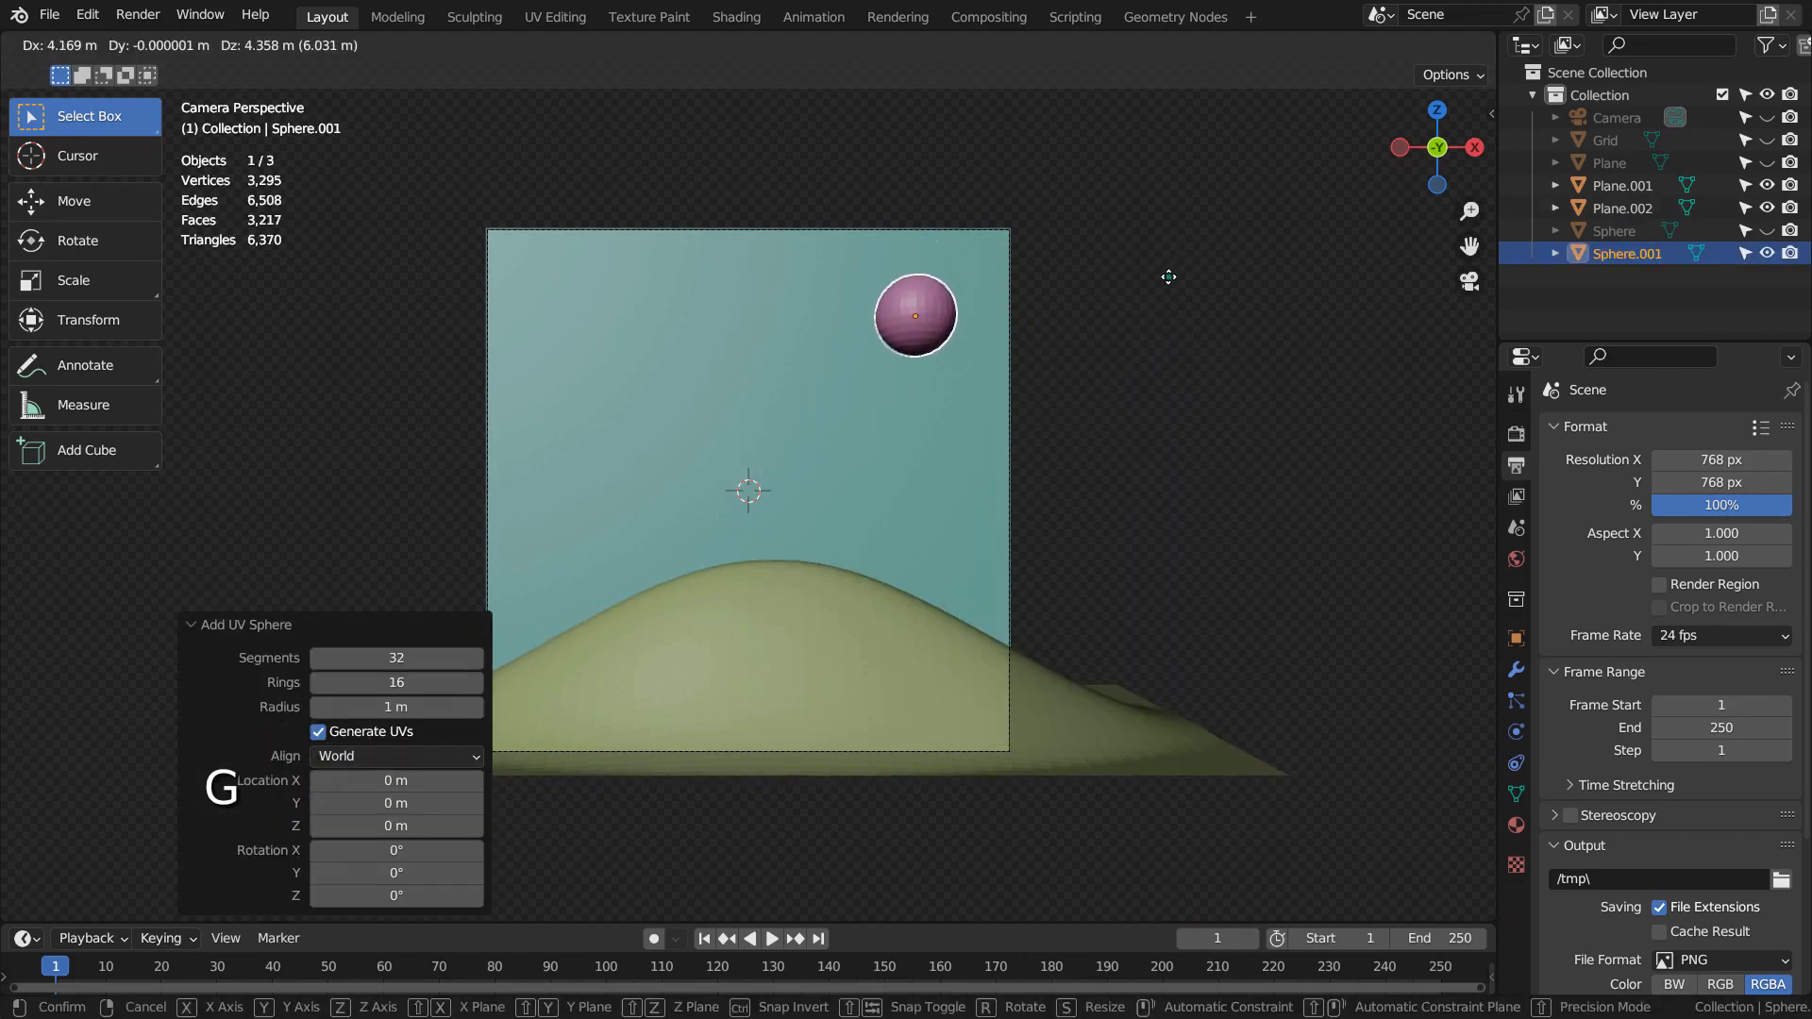
left_click(1167, 278)
left_click(1217, 302)
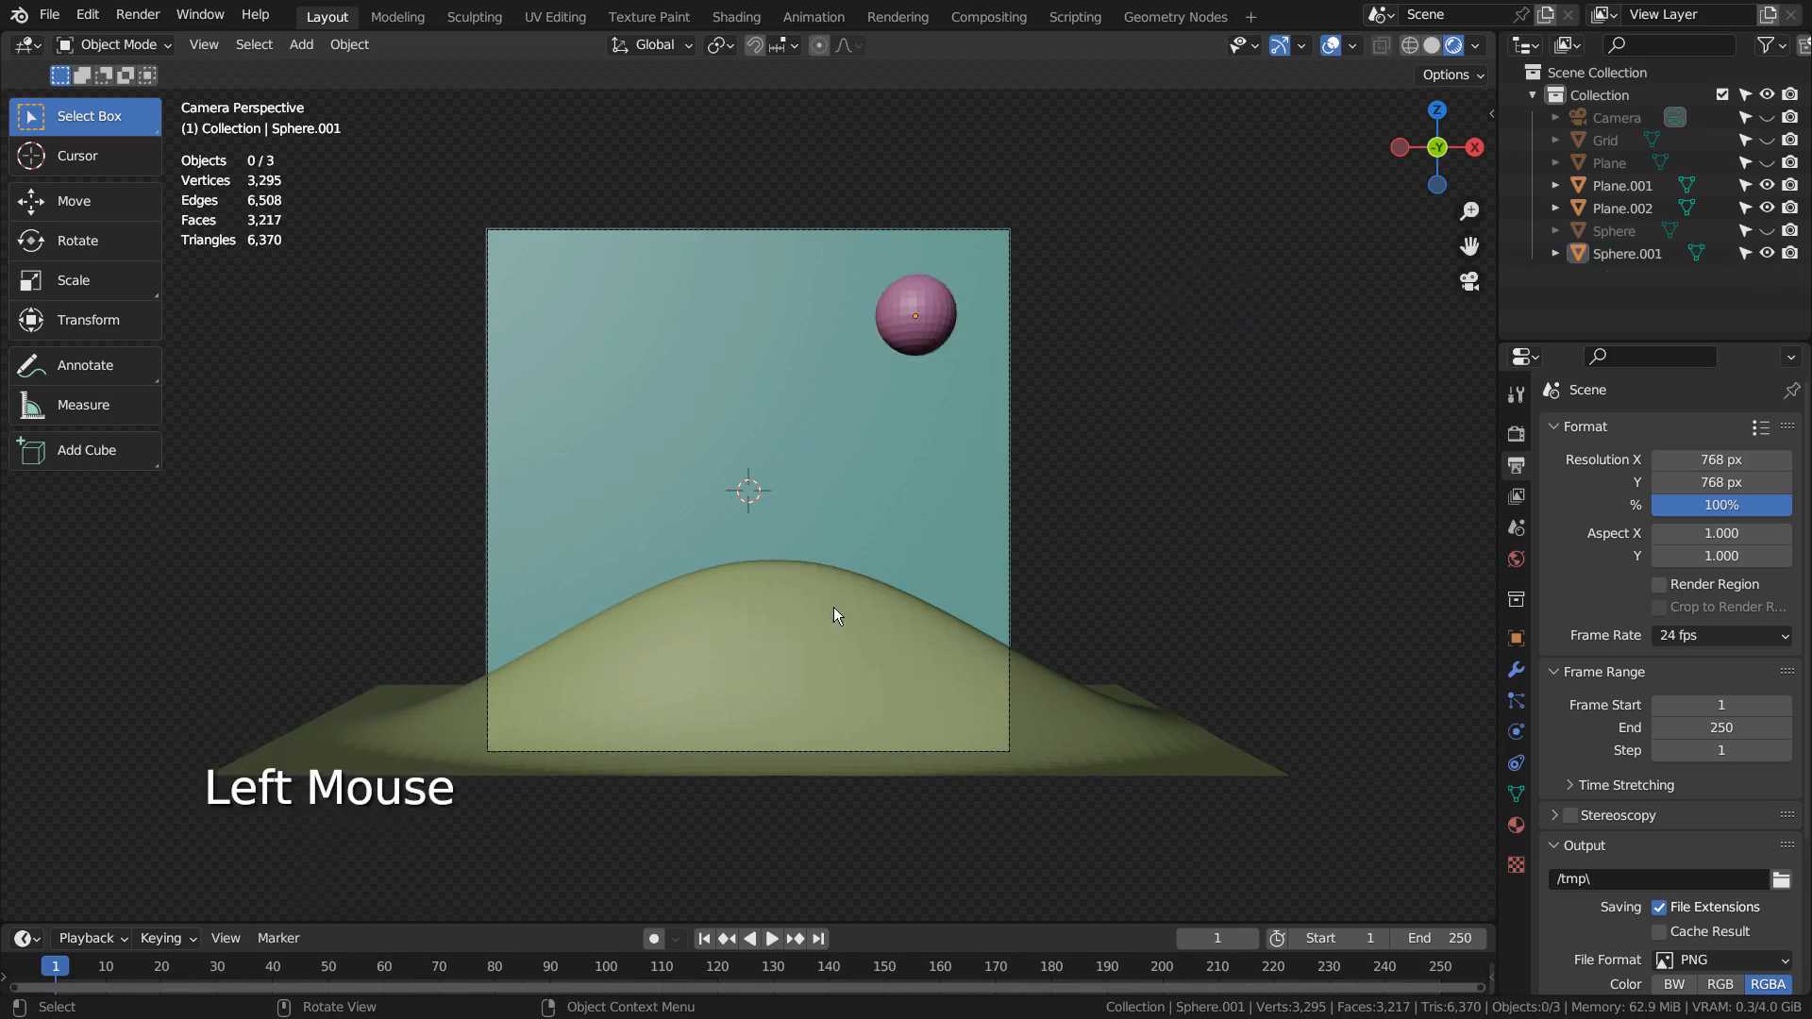
Delete the new backdrop, hill and sphere, and unhide the original objects.
left_click_drag(472, 173, 1085, 612)
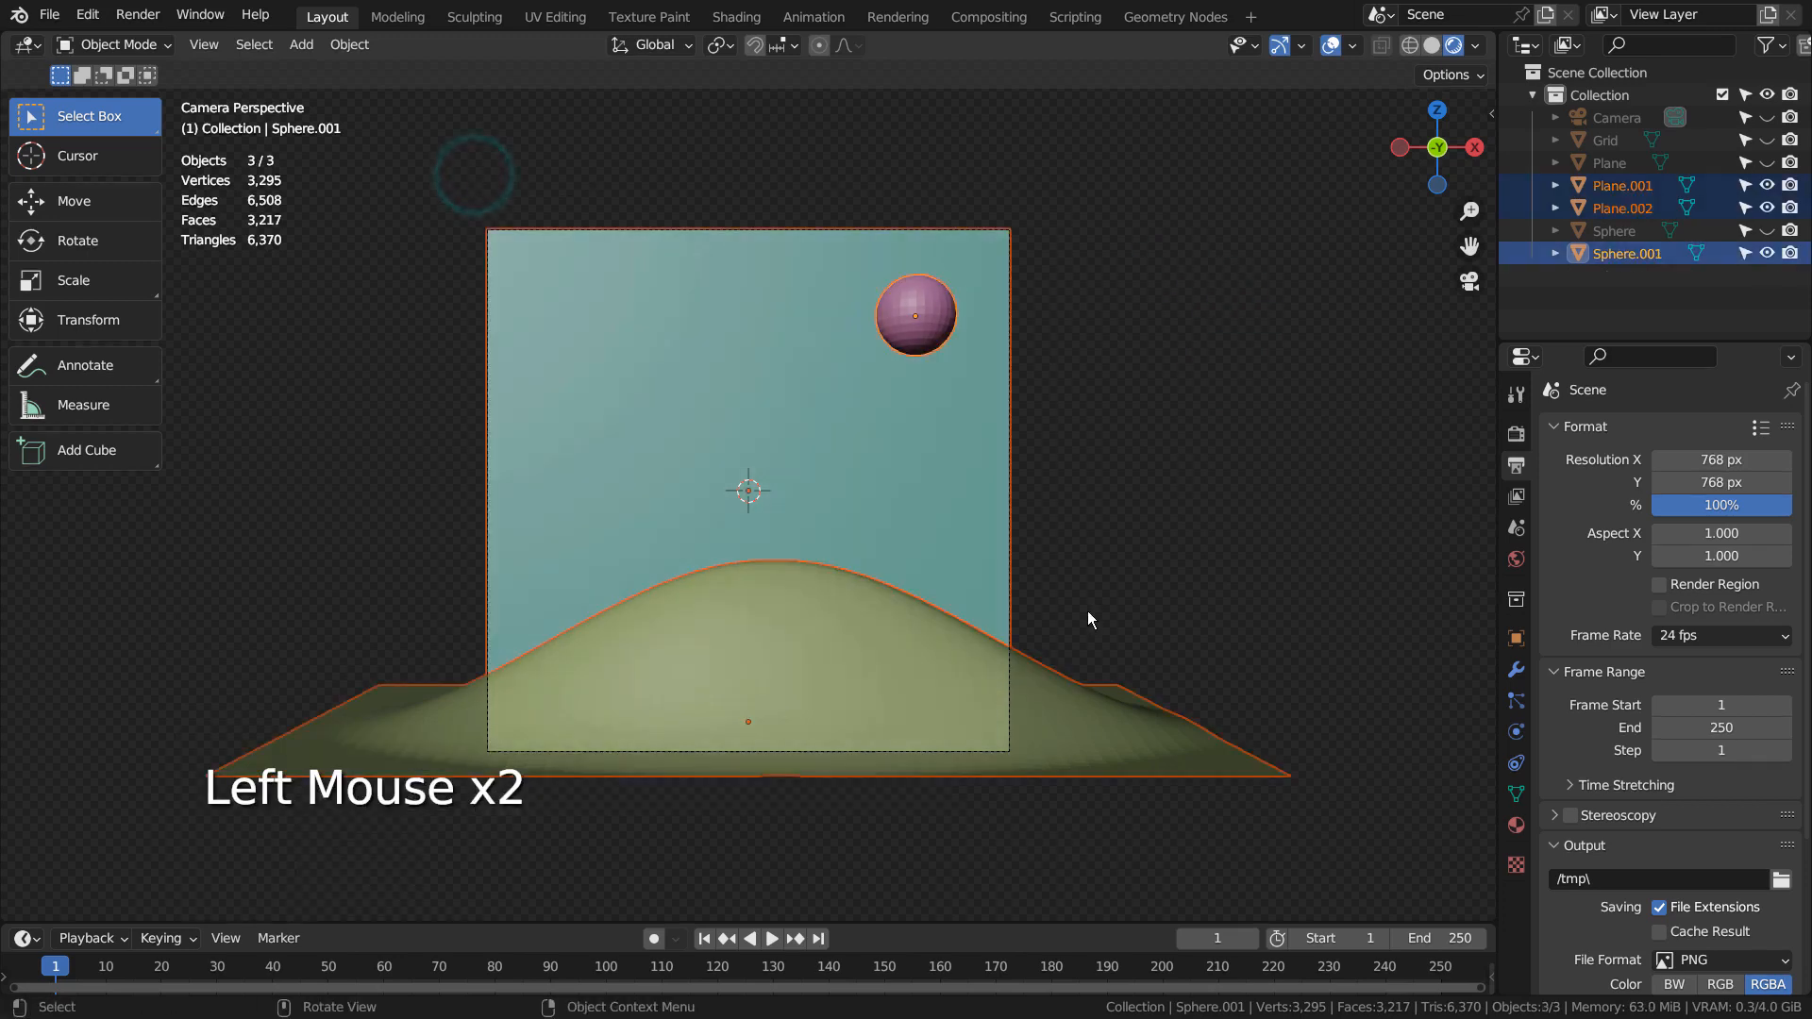
key("x")
key("alt+h")
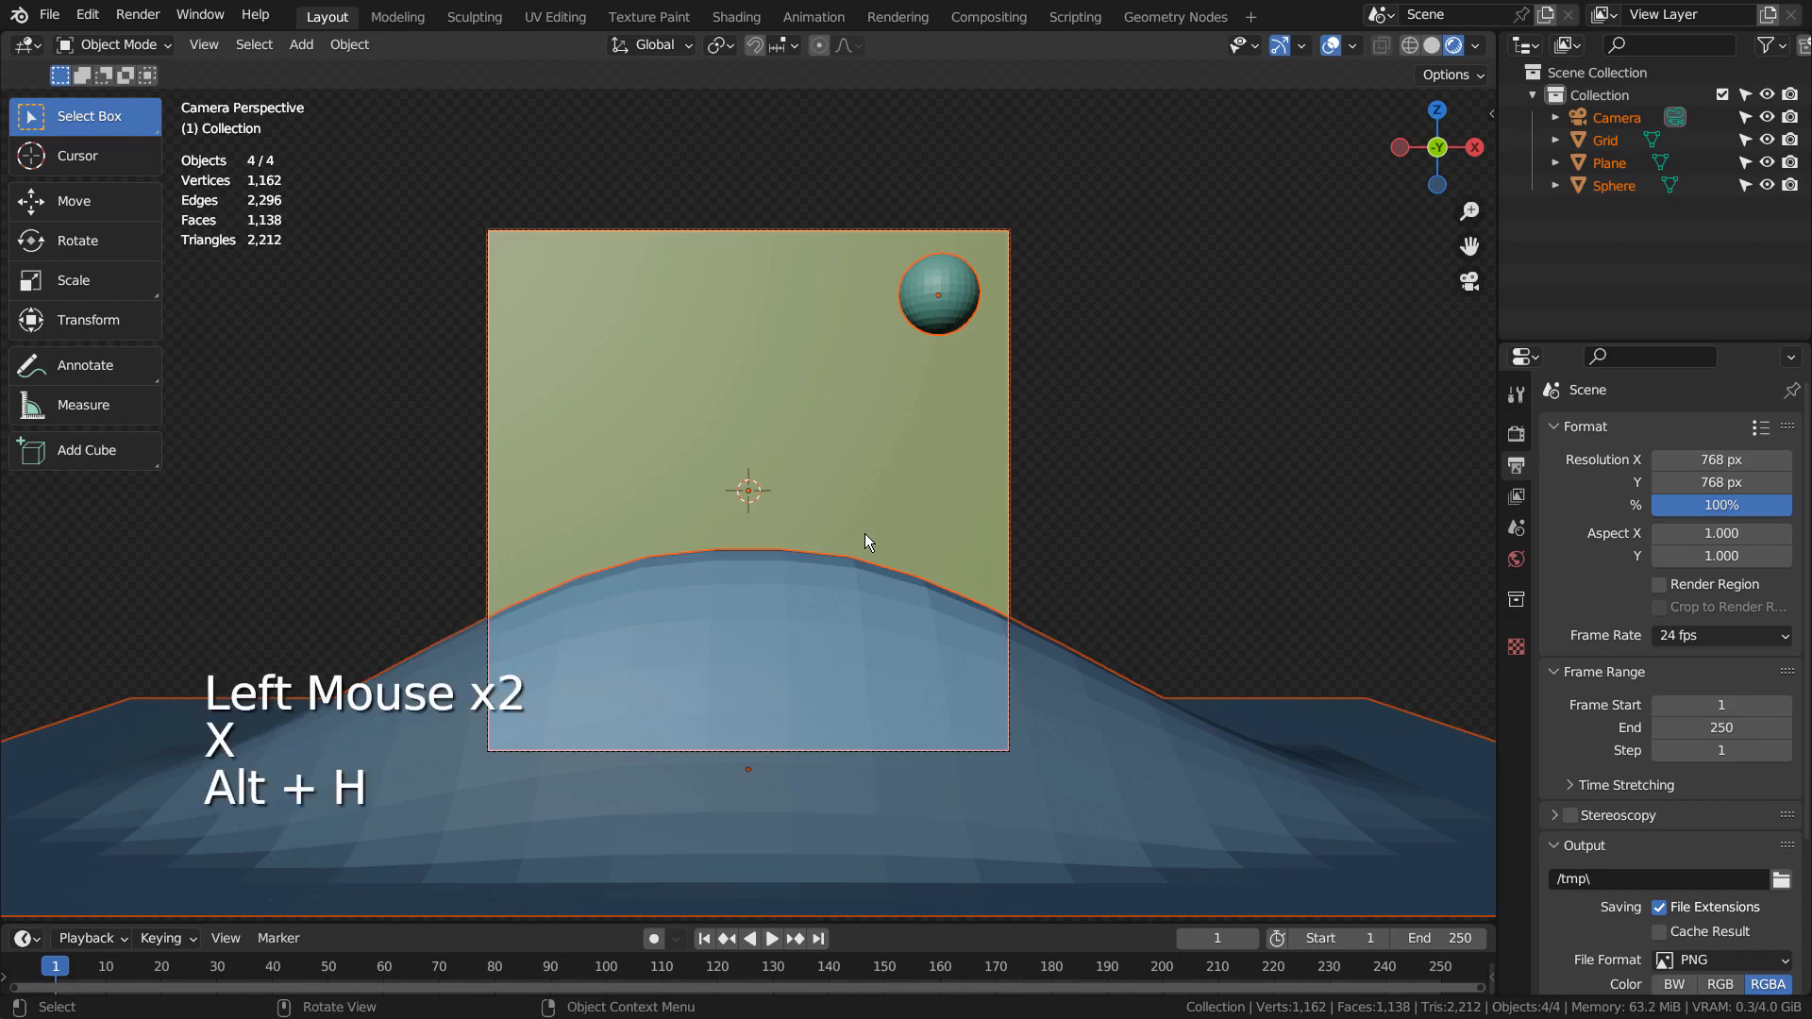
Deselect all objects and render the scene from the camera.
left_click(1158, 338)
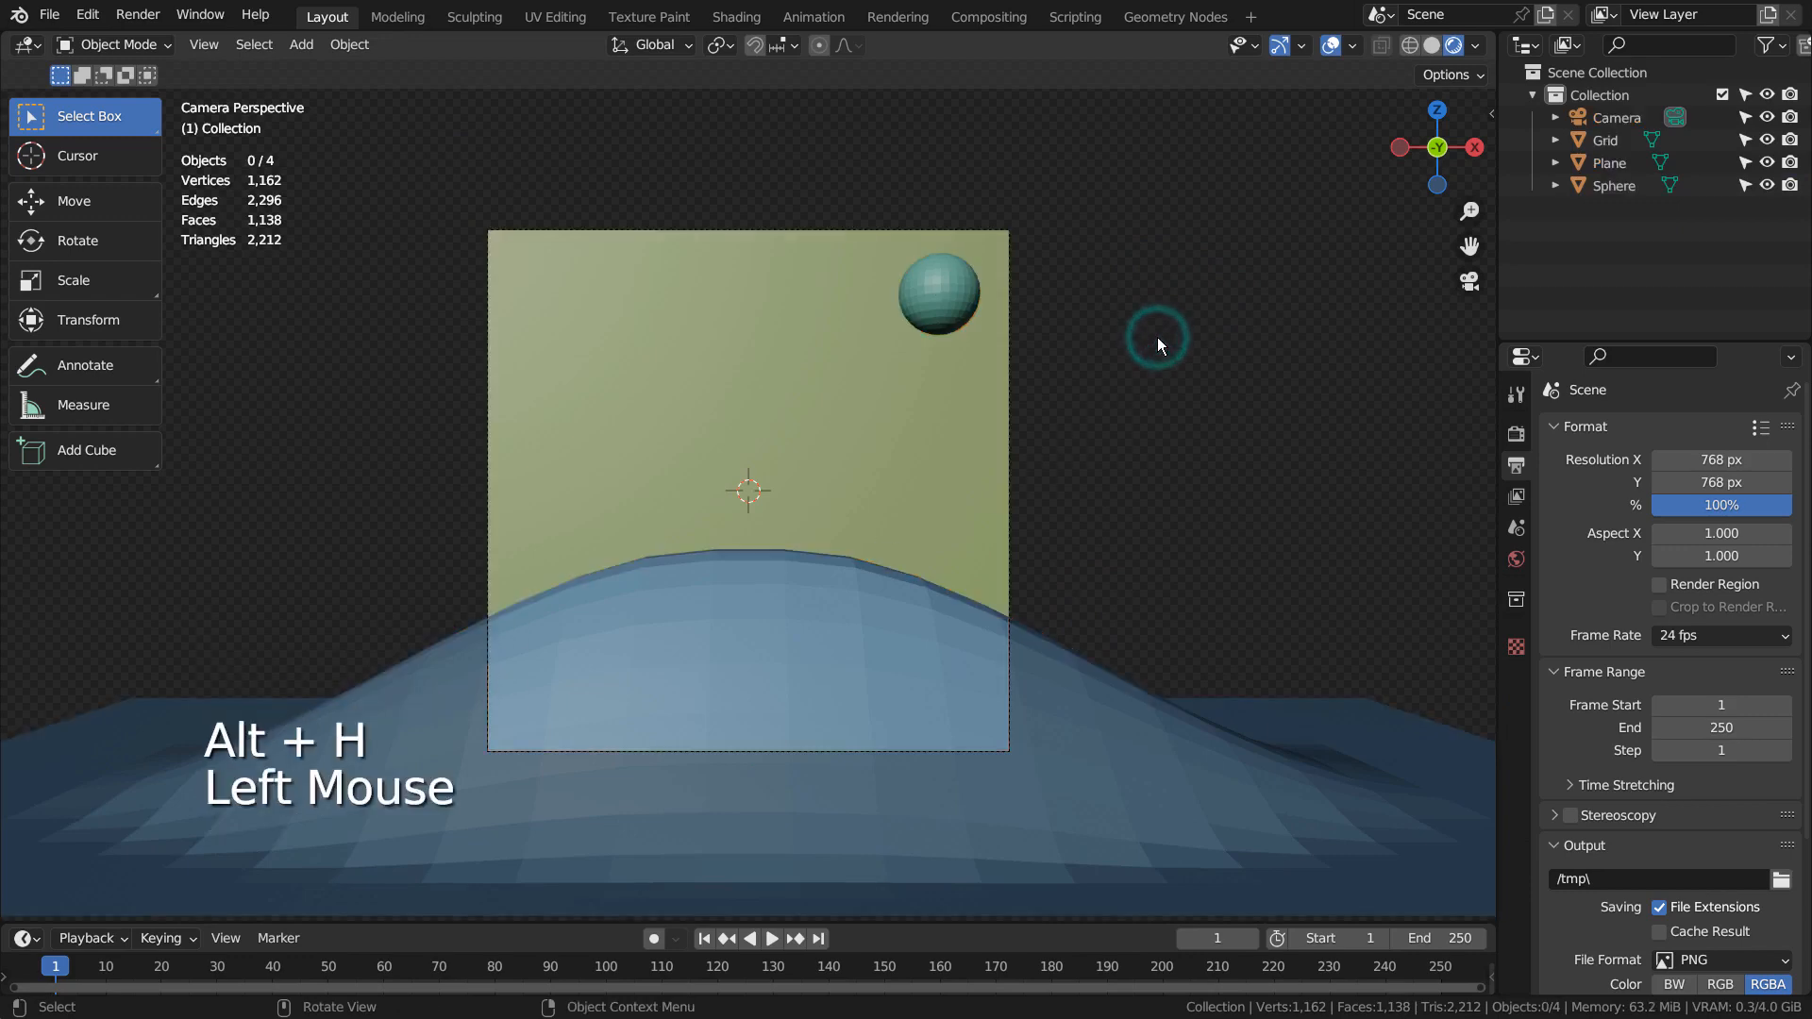
key("F12")
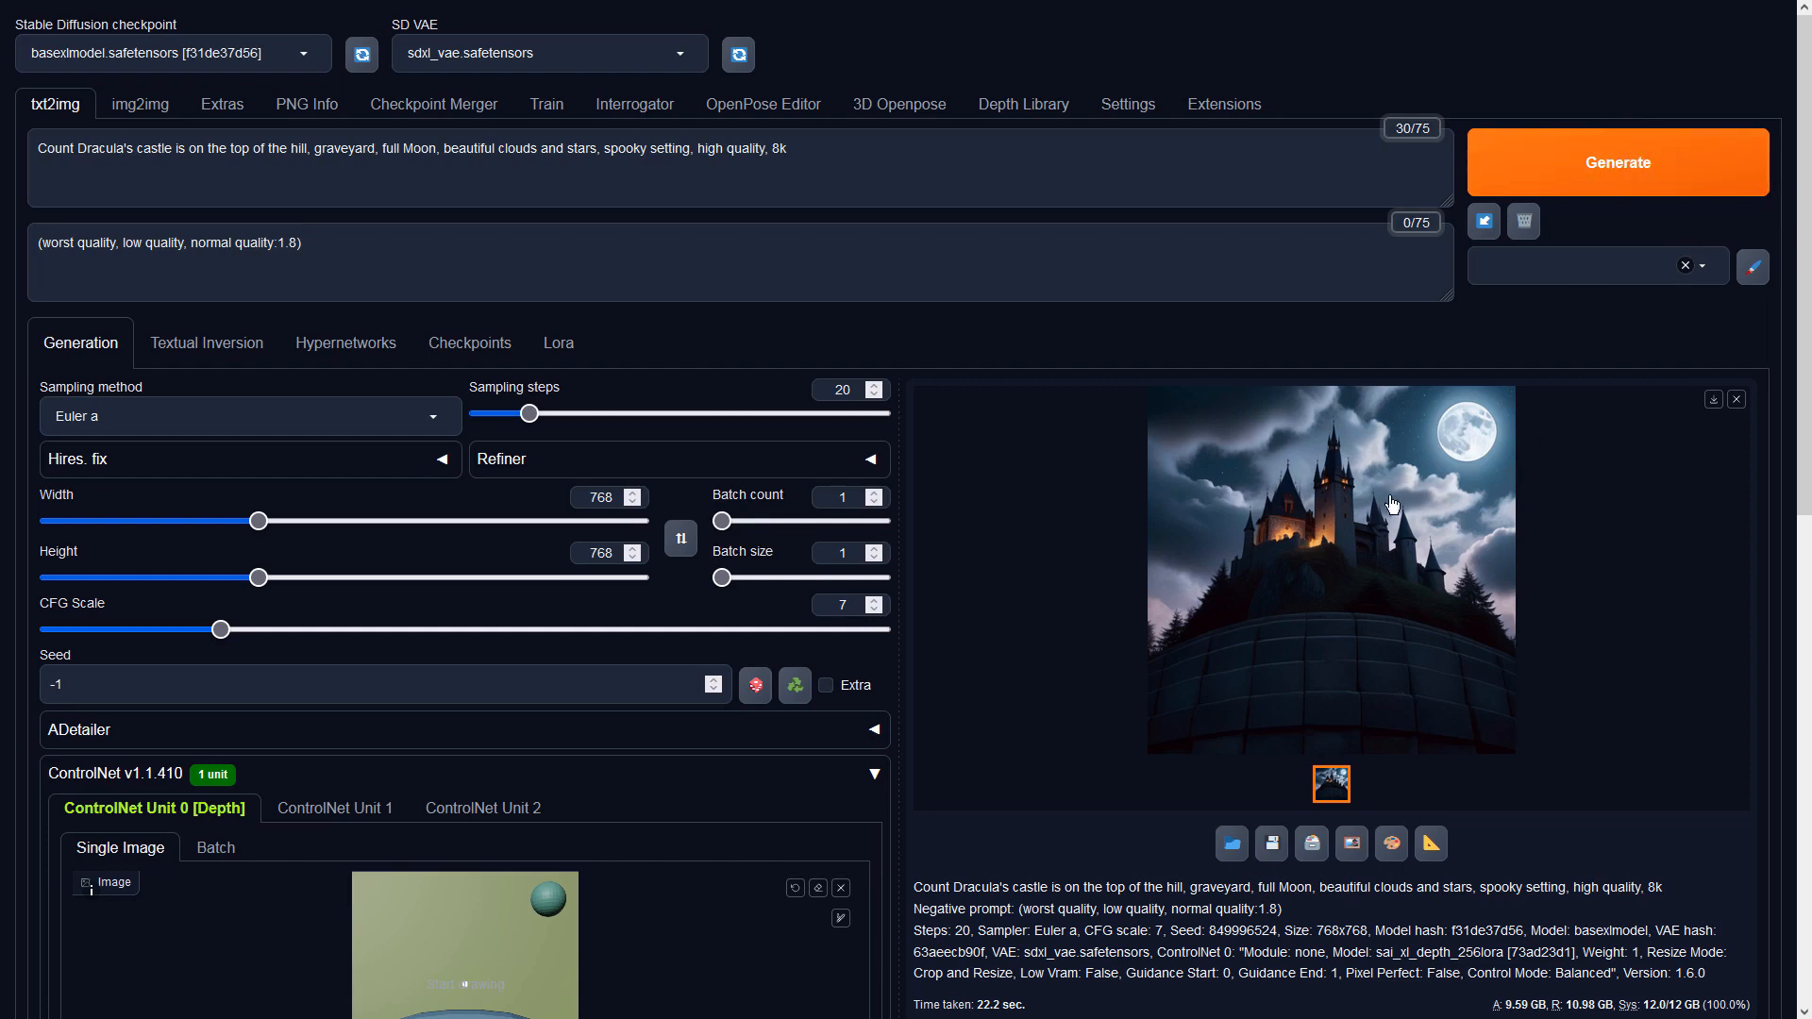
Generate another castle image from the text prompt with the depth guide and save it as 00001-4234398634.png.
left_click(1592, 164)
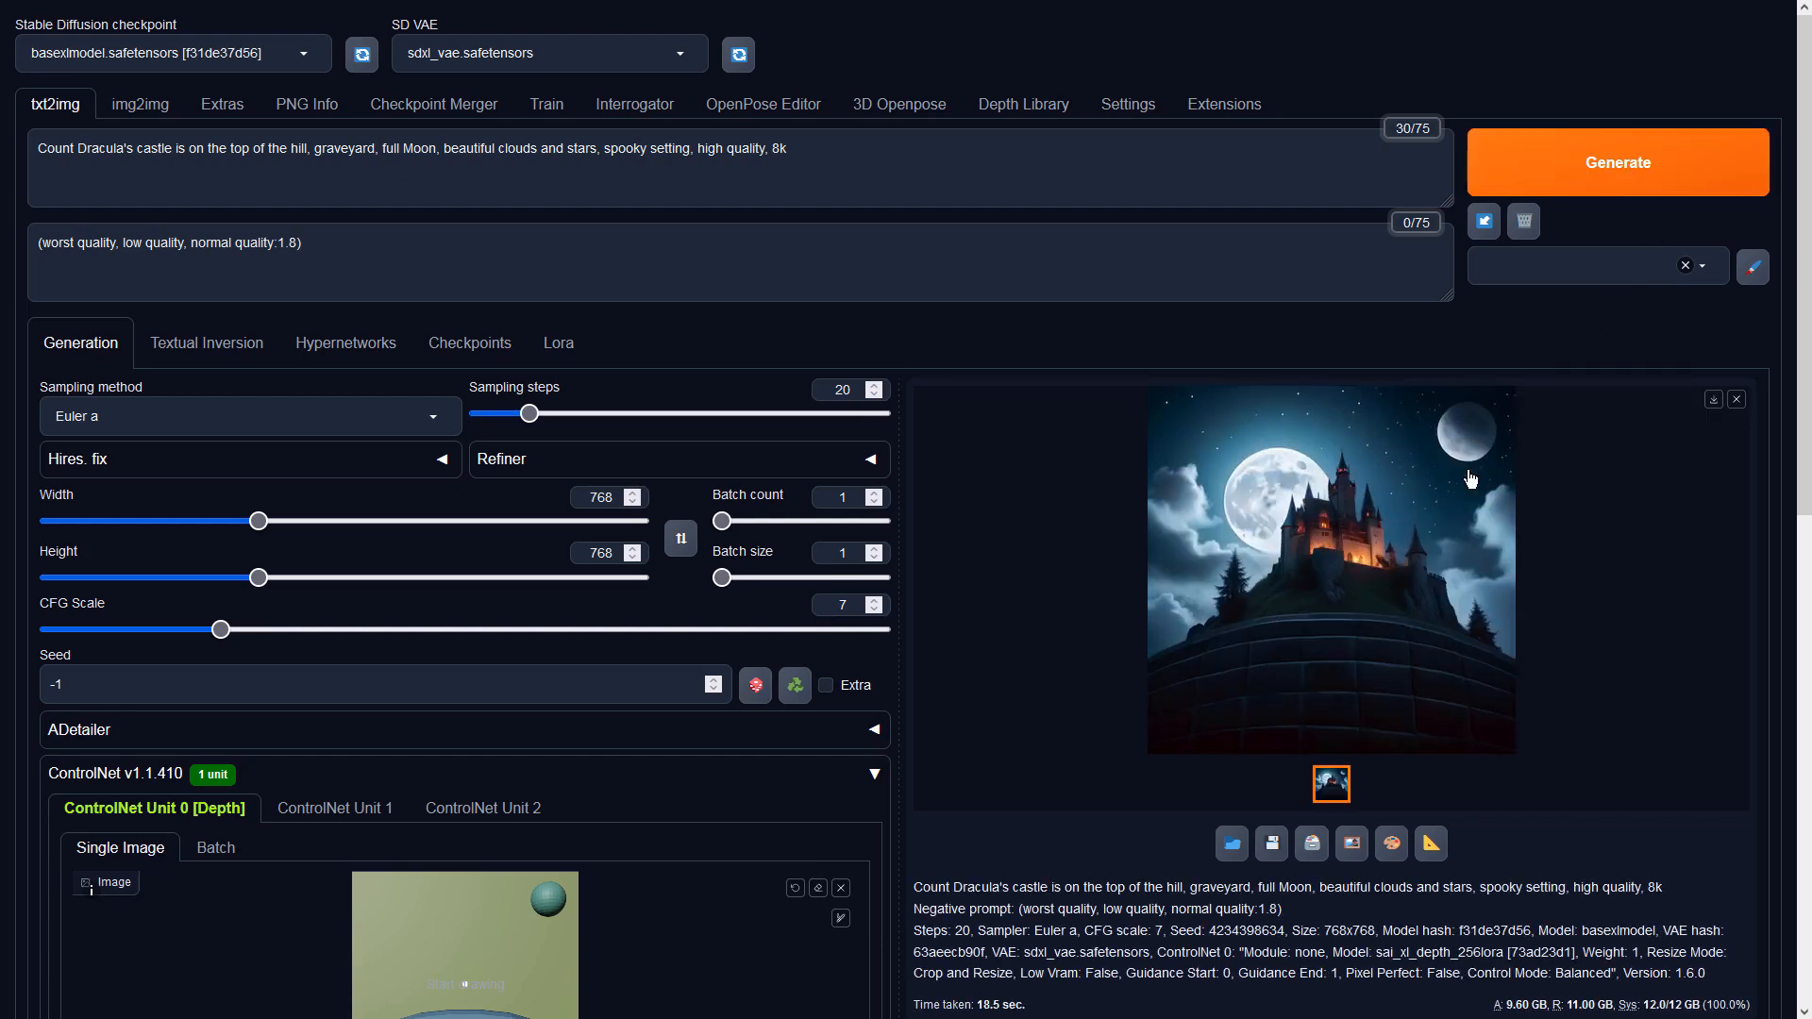
right_click(1436, 531)
key("v")
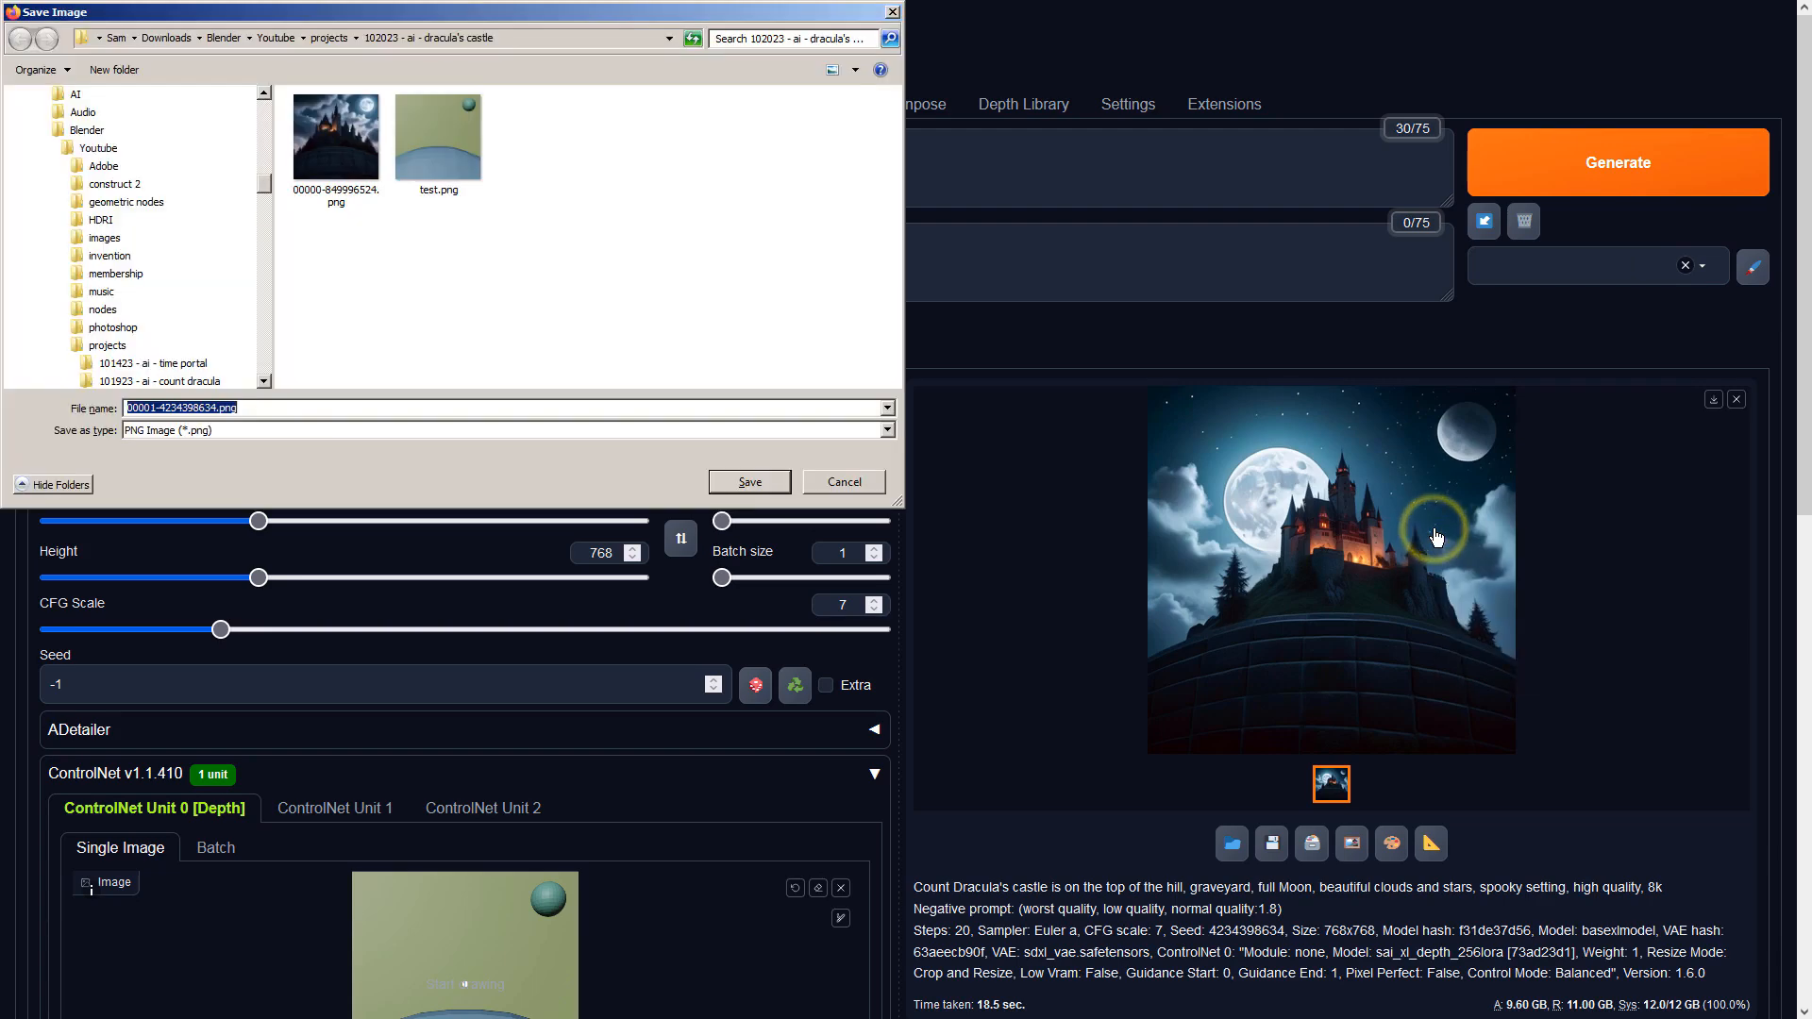
key("Return")
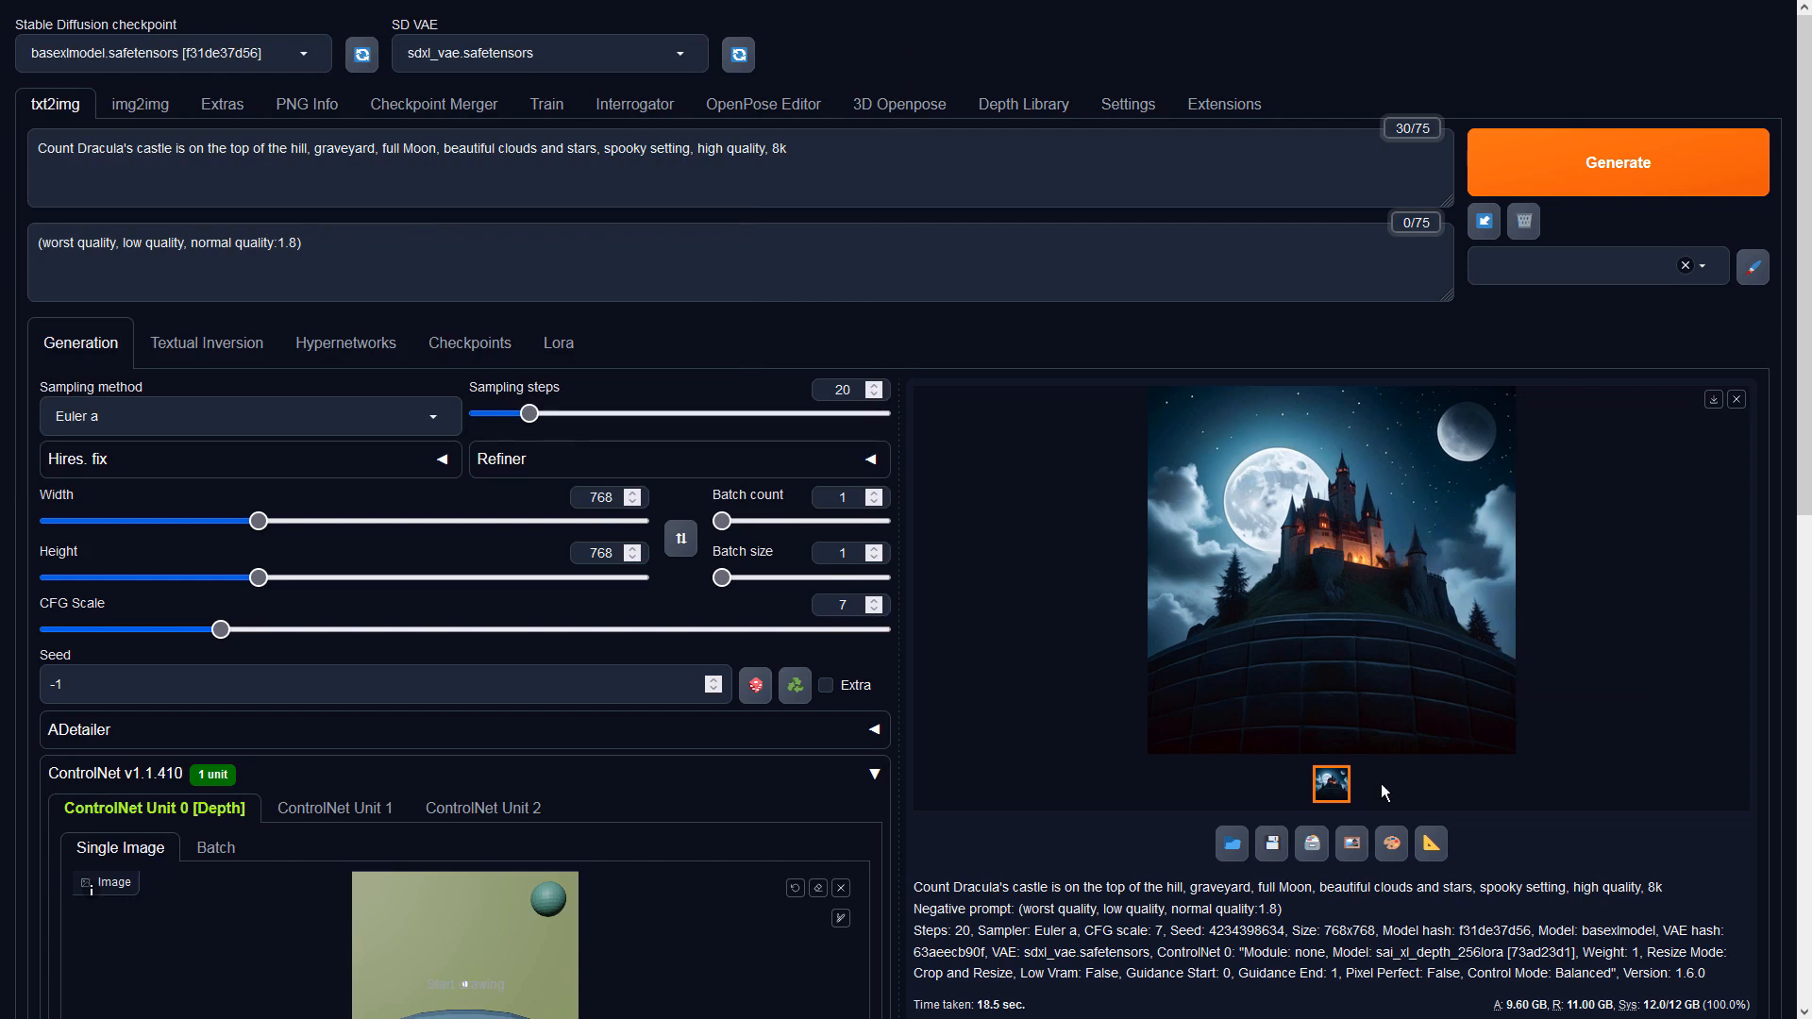
Send the generated castle image to img2img, review the depth ControlNet settings in txt2img, and return to img2img.
left_click(1352, 848)
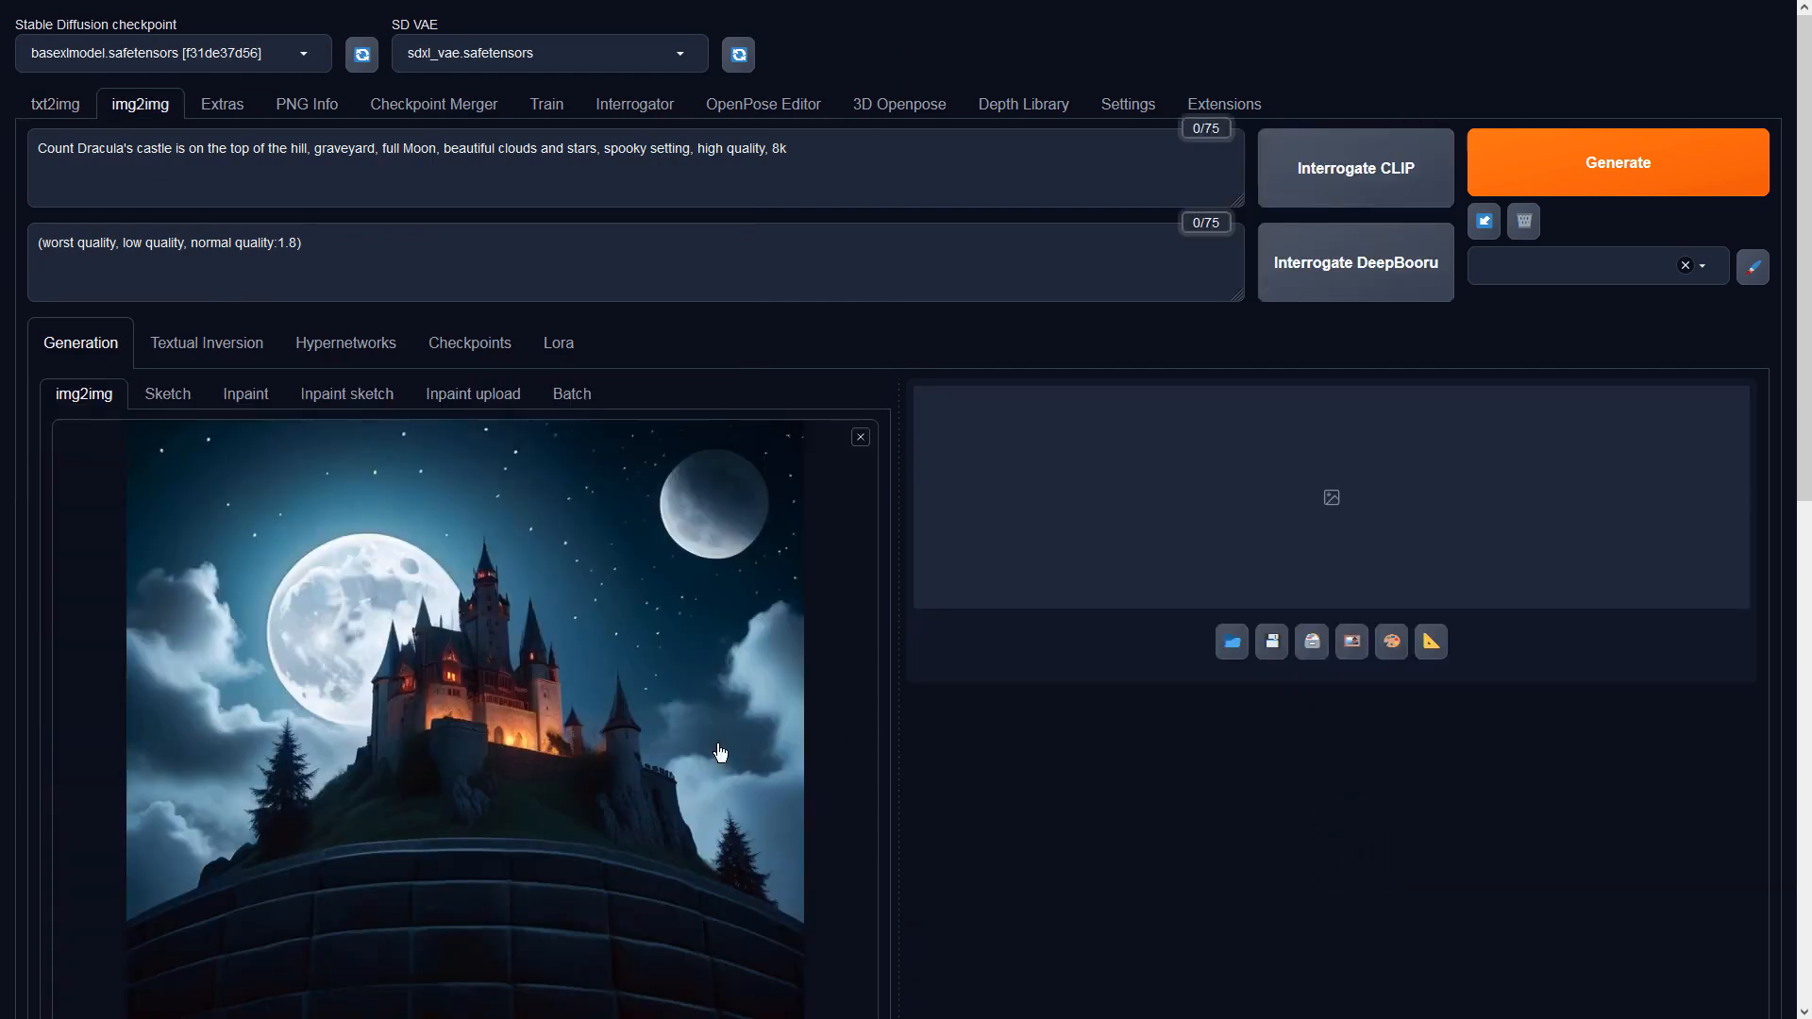
scroll(721, 642, "down", 3)
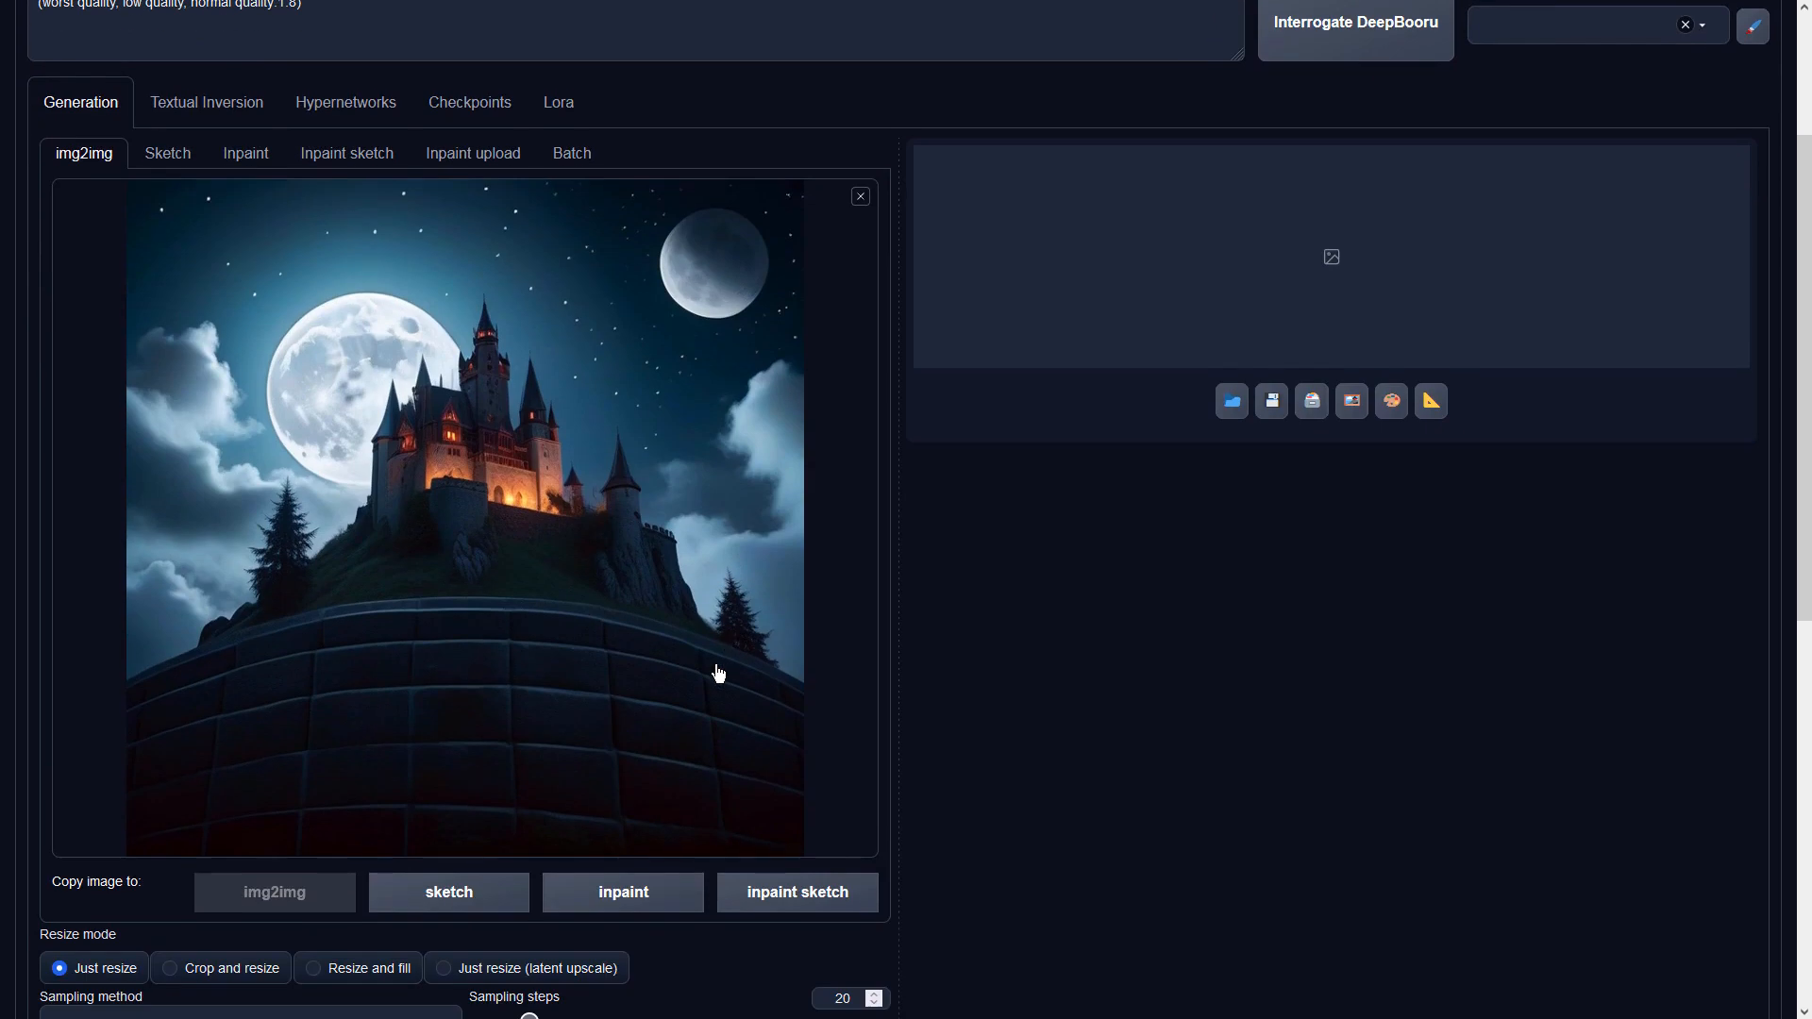
scroll(680, 675, "up", 3)
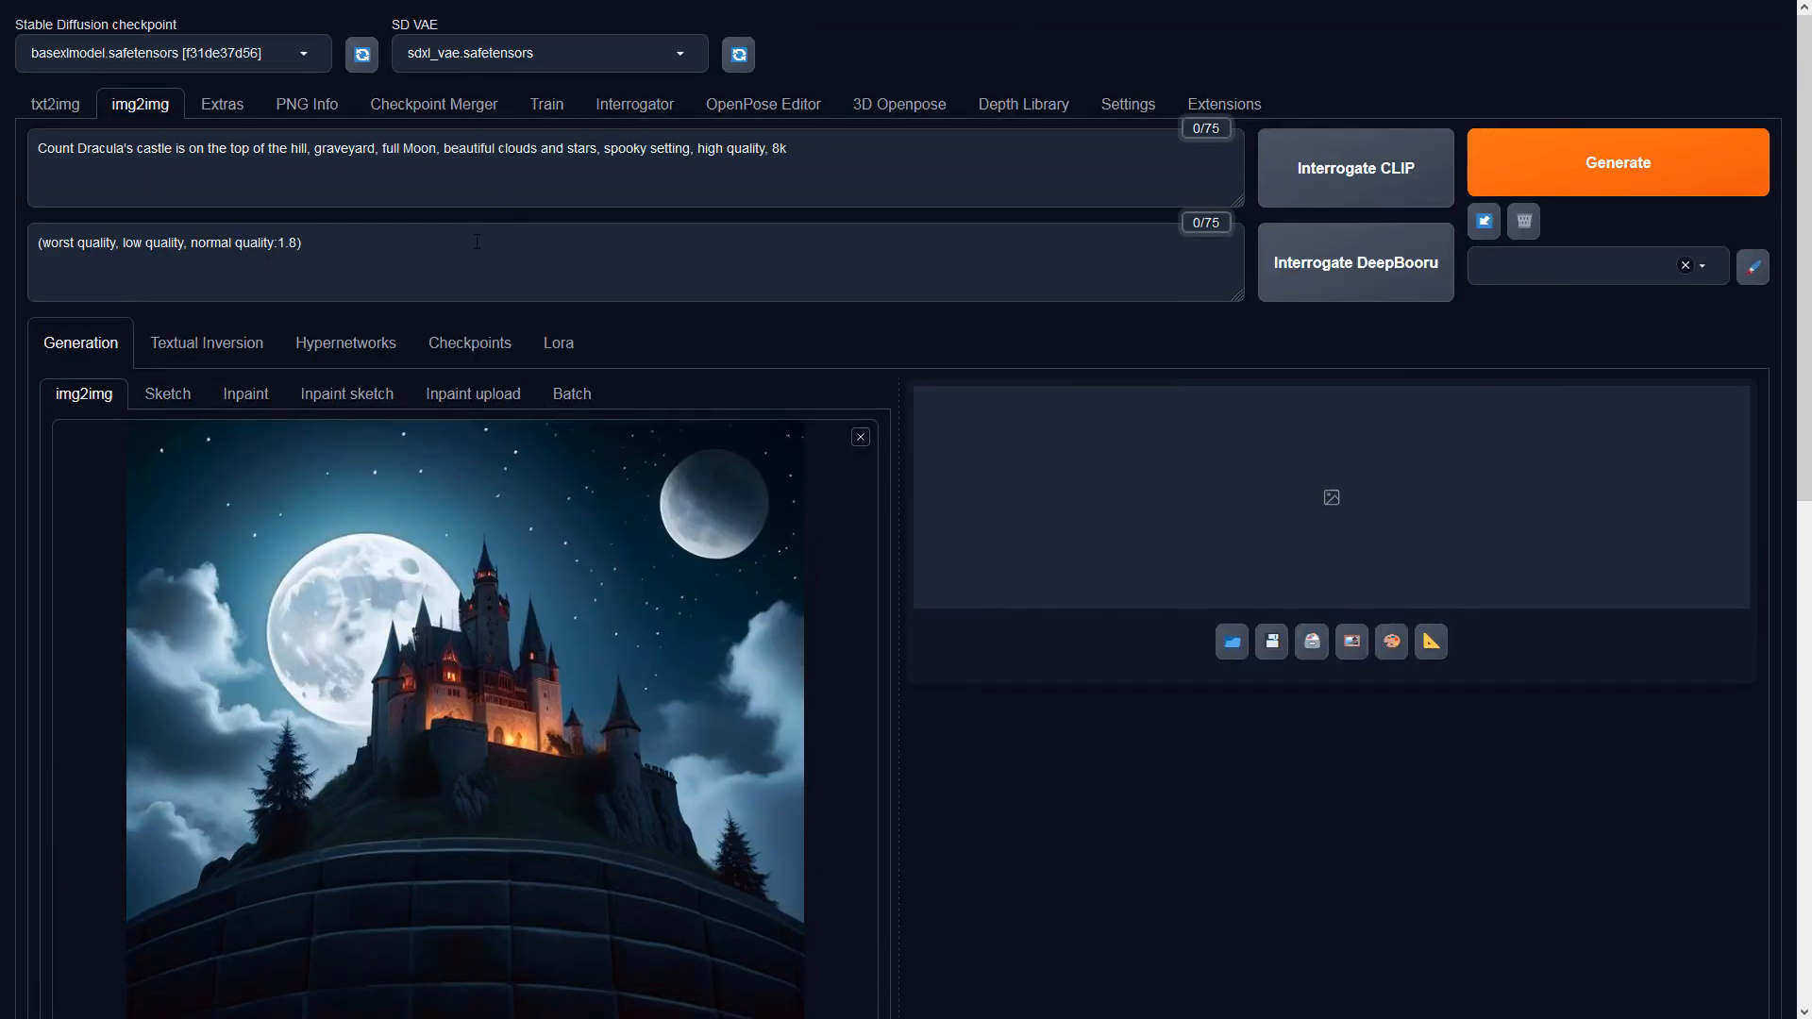
left_click(55, 103)
scroll(827, 649, "down", 6)
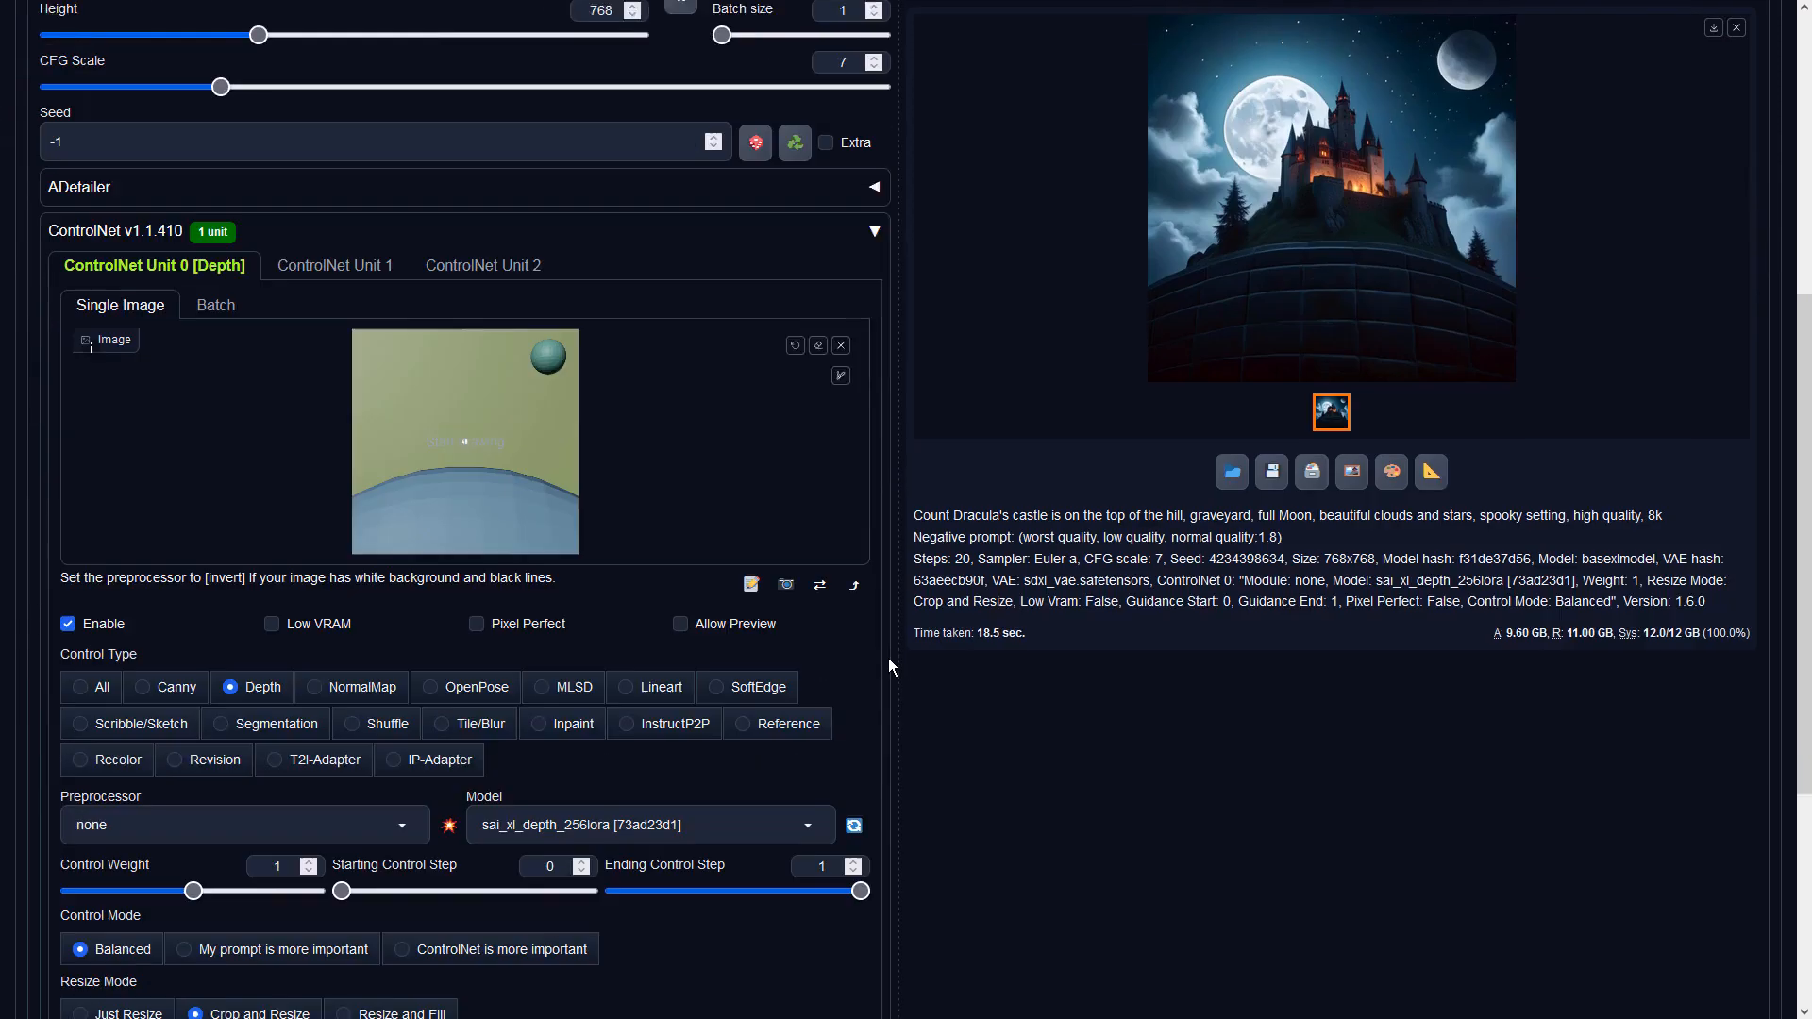
scroll(887, 659, "up", 7)
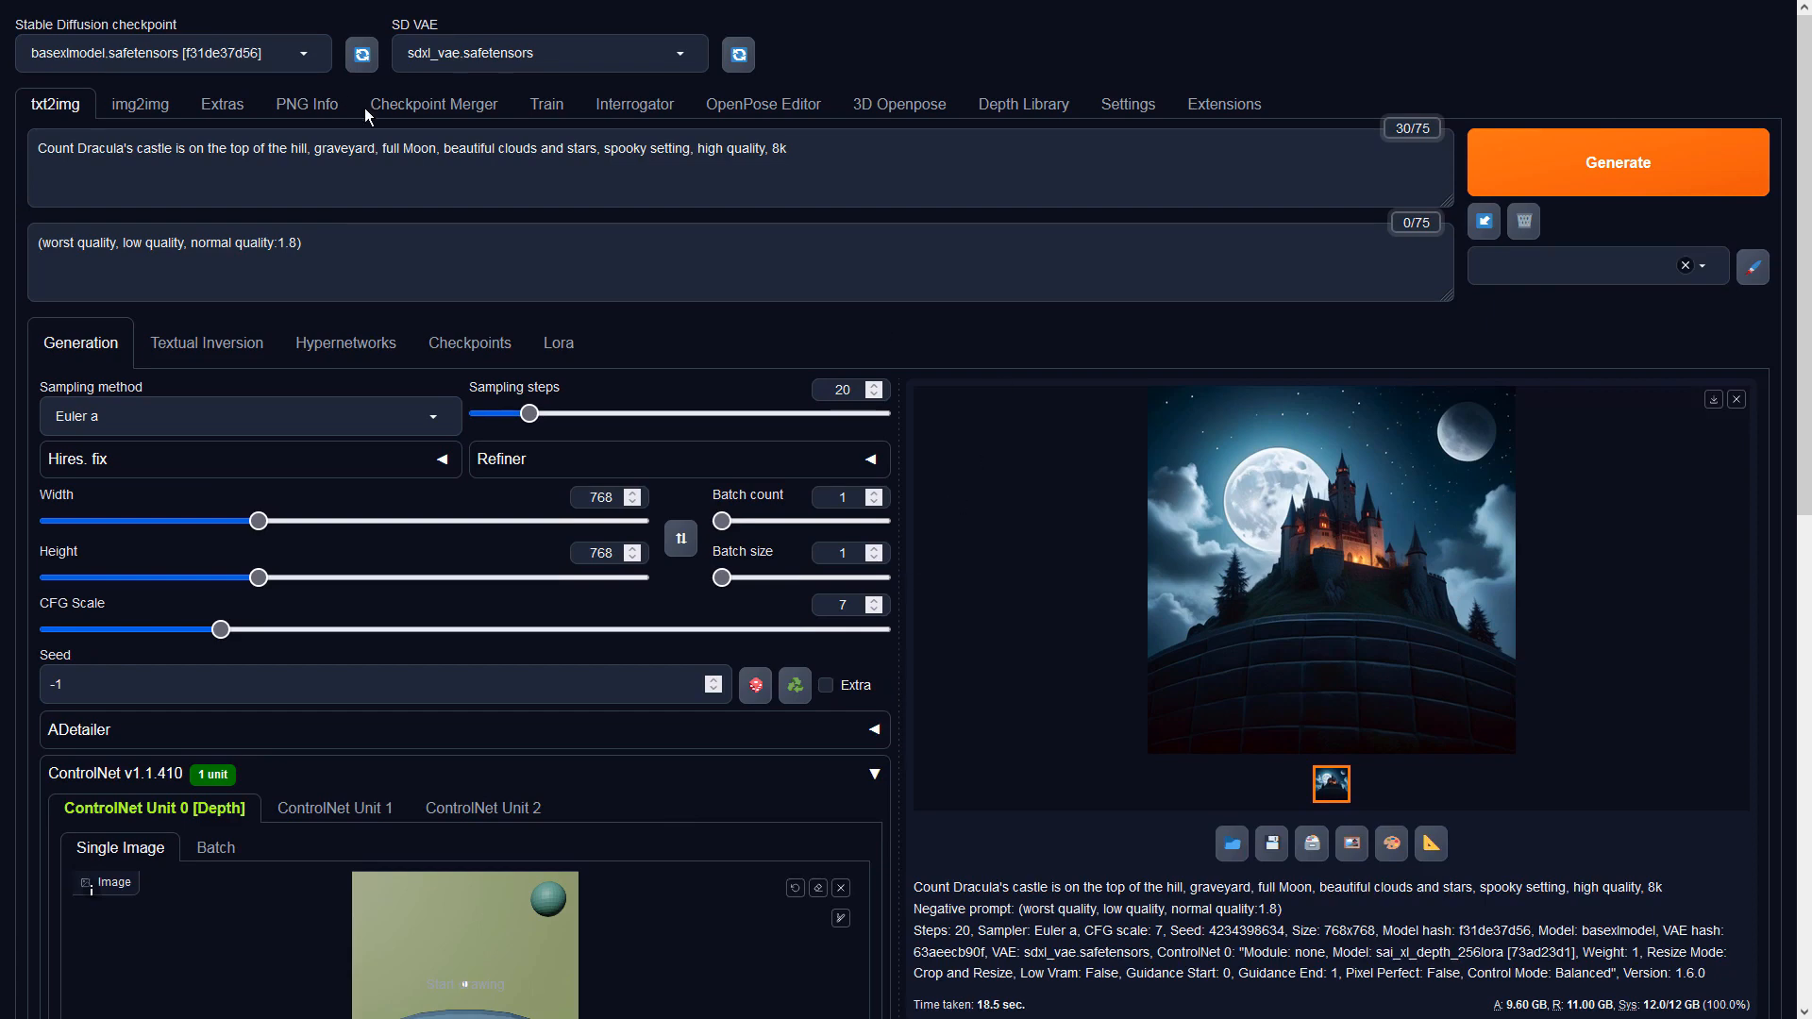
left_click(141, 106)
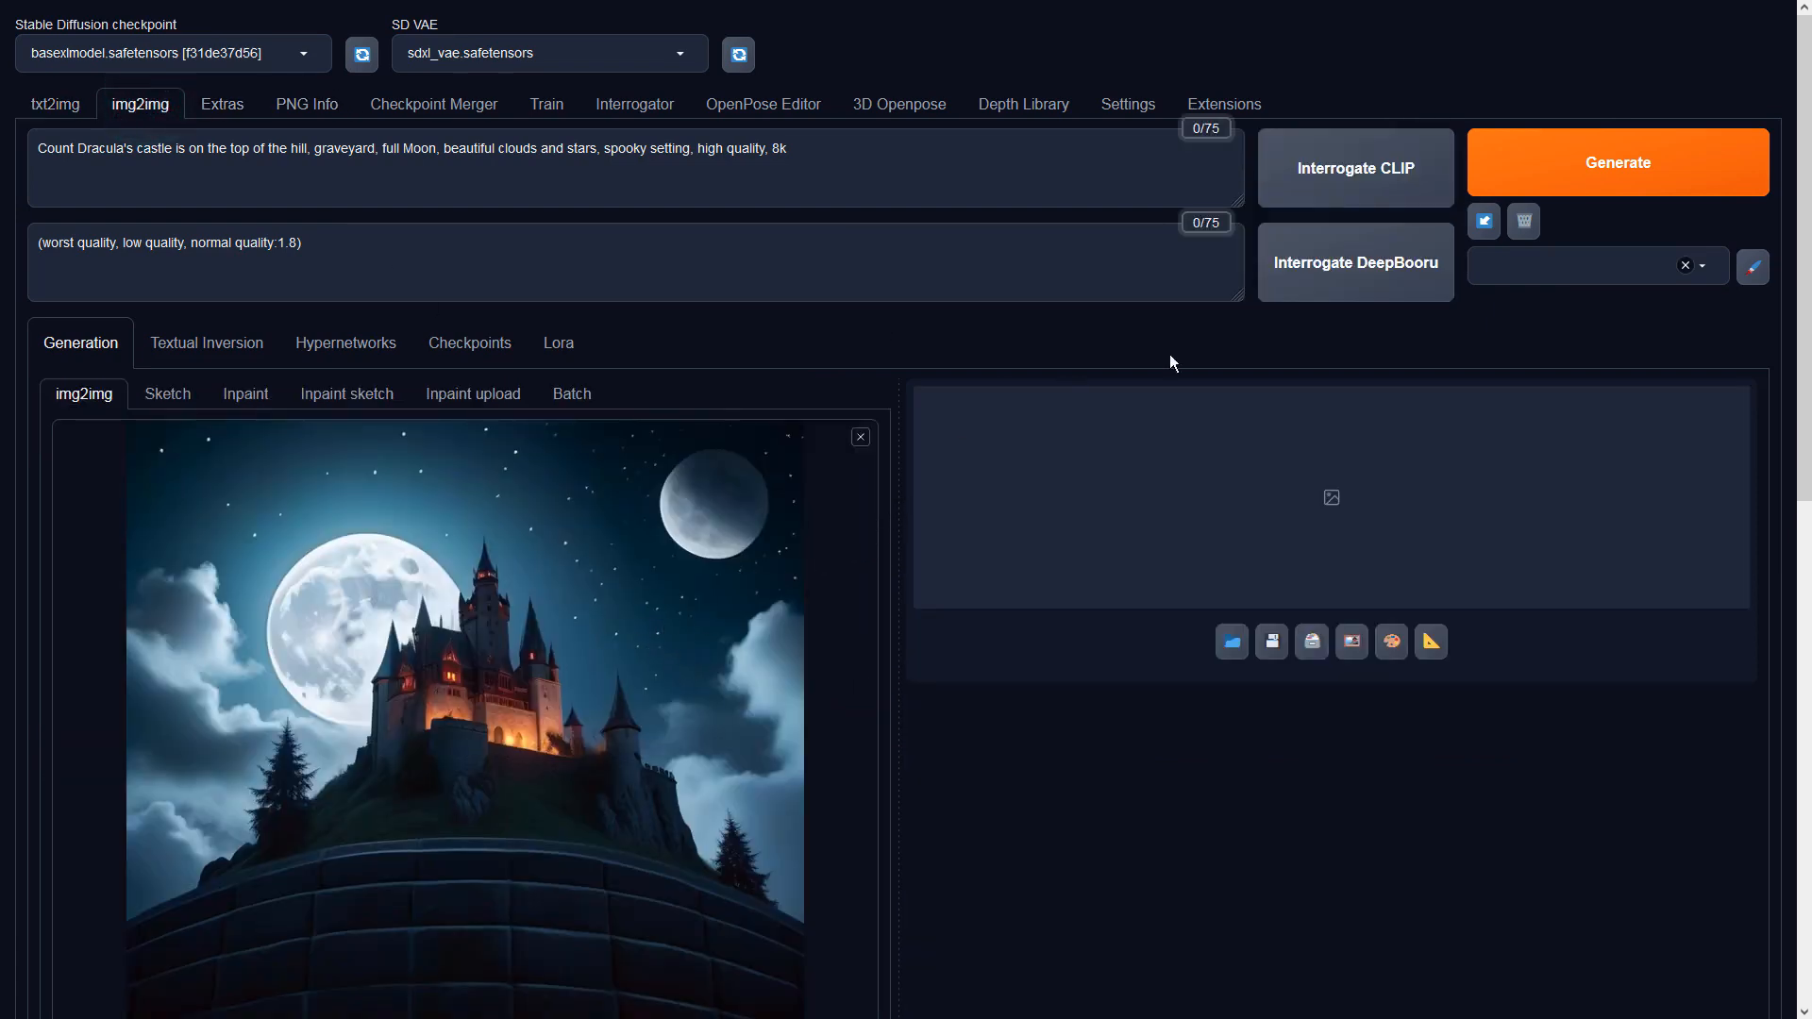
Generate an img2img variation of the two-moon castle image and inspect the result at full size.
left_click(1557, 170)
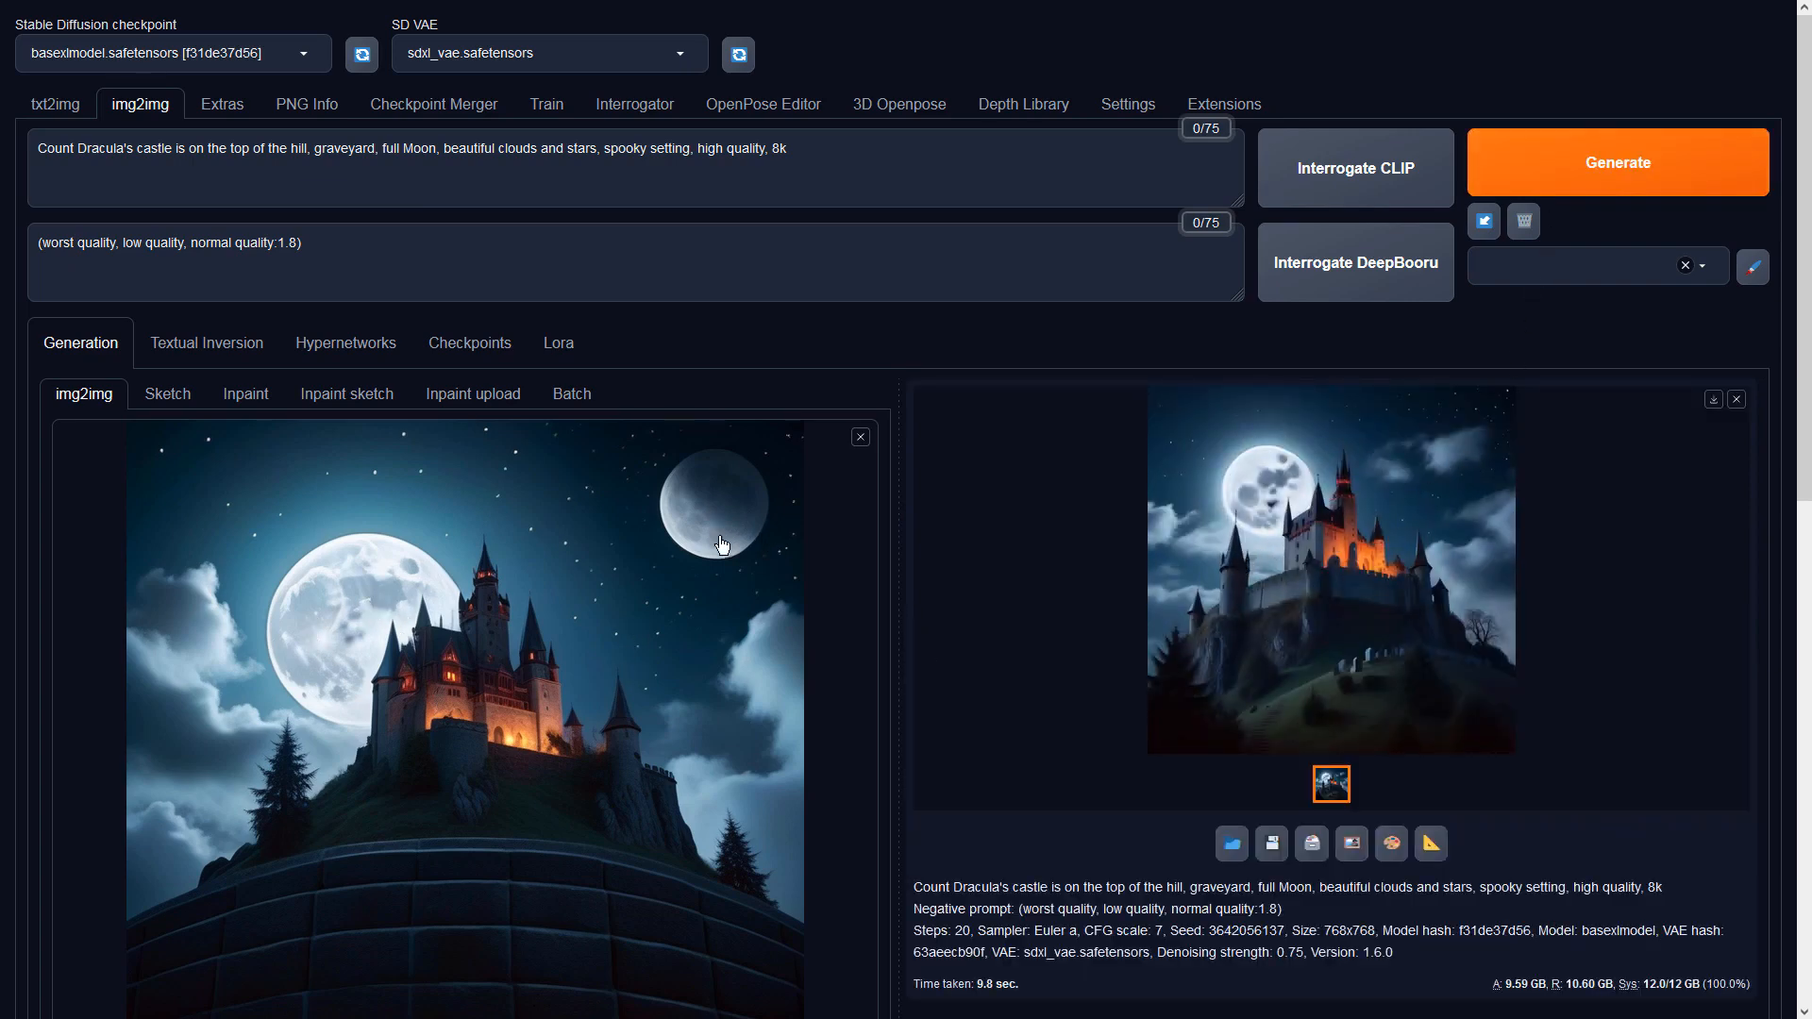
left_click(1322, 593)
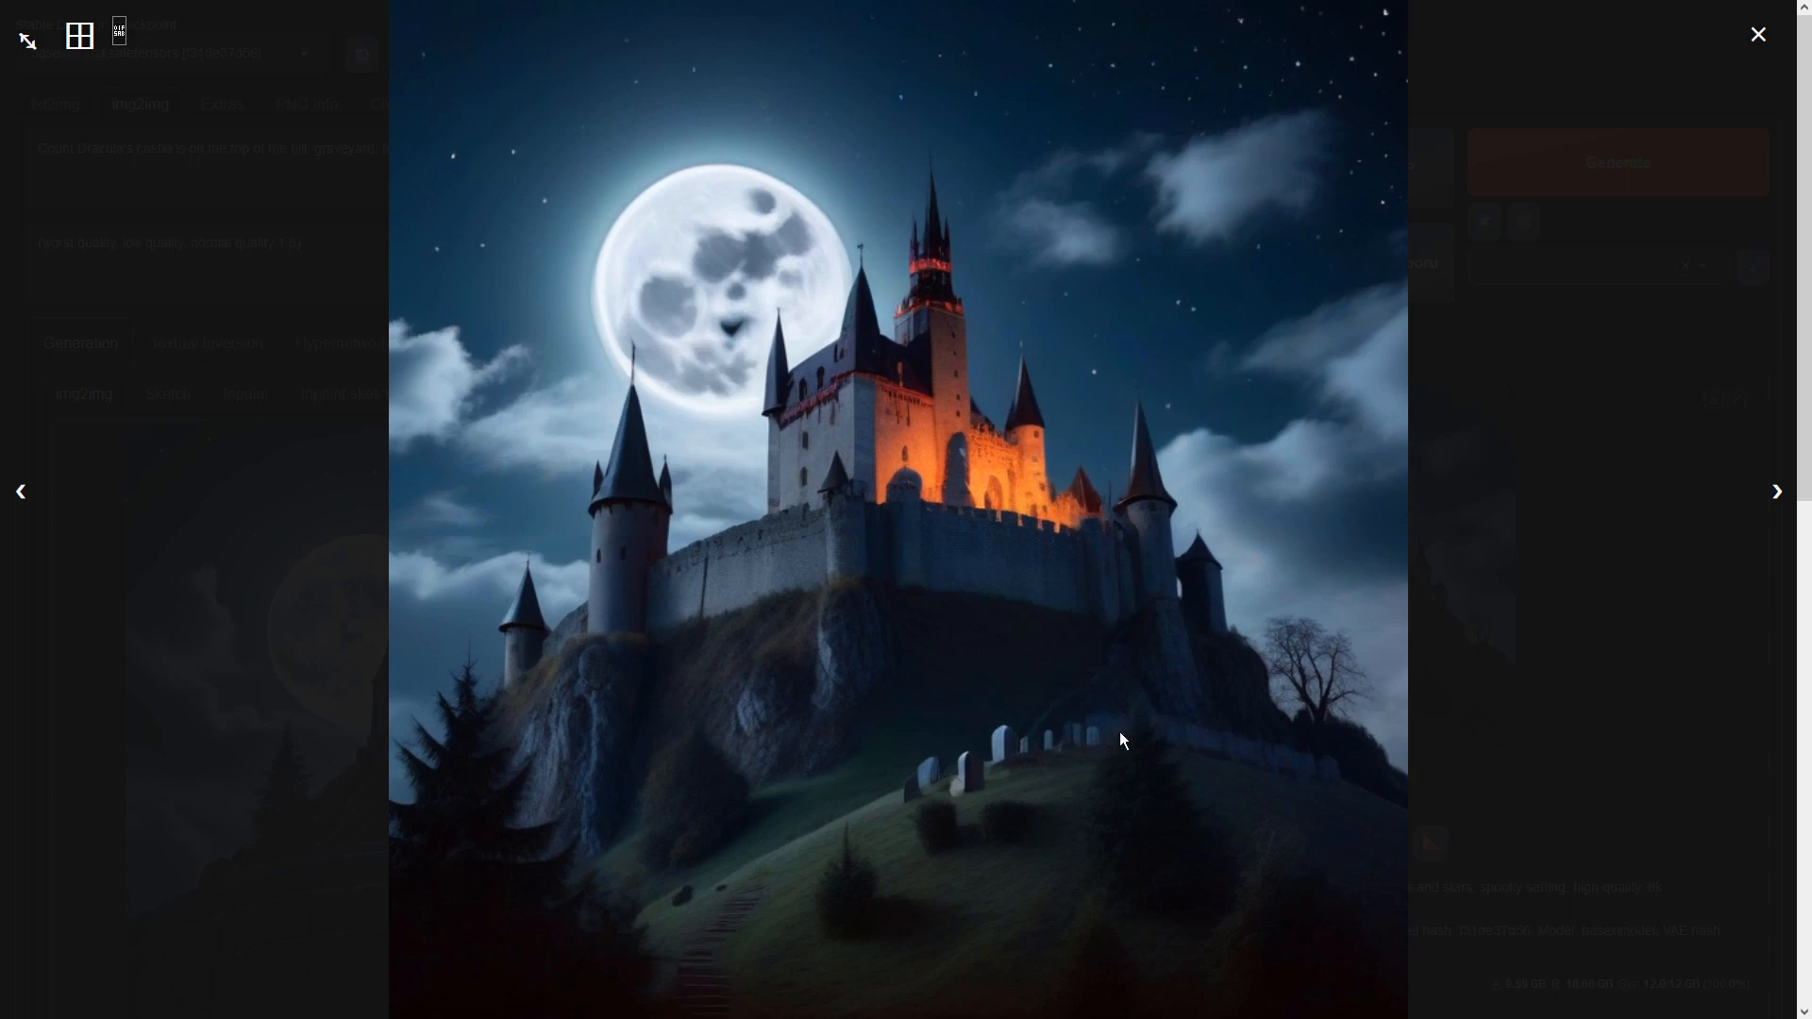
left_click(1546, 571)
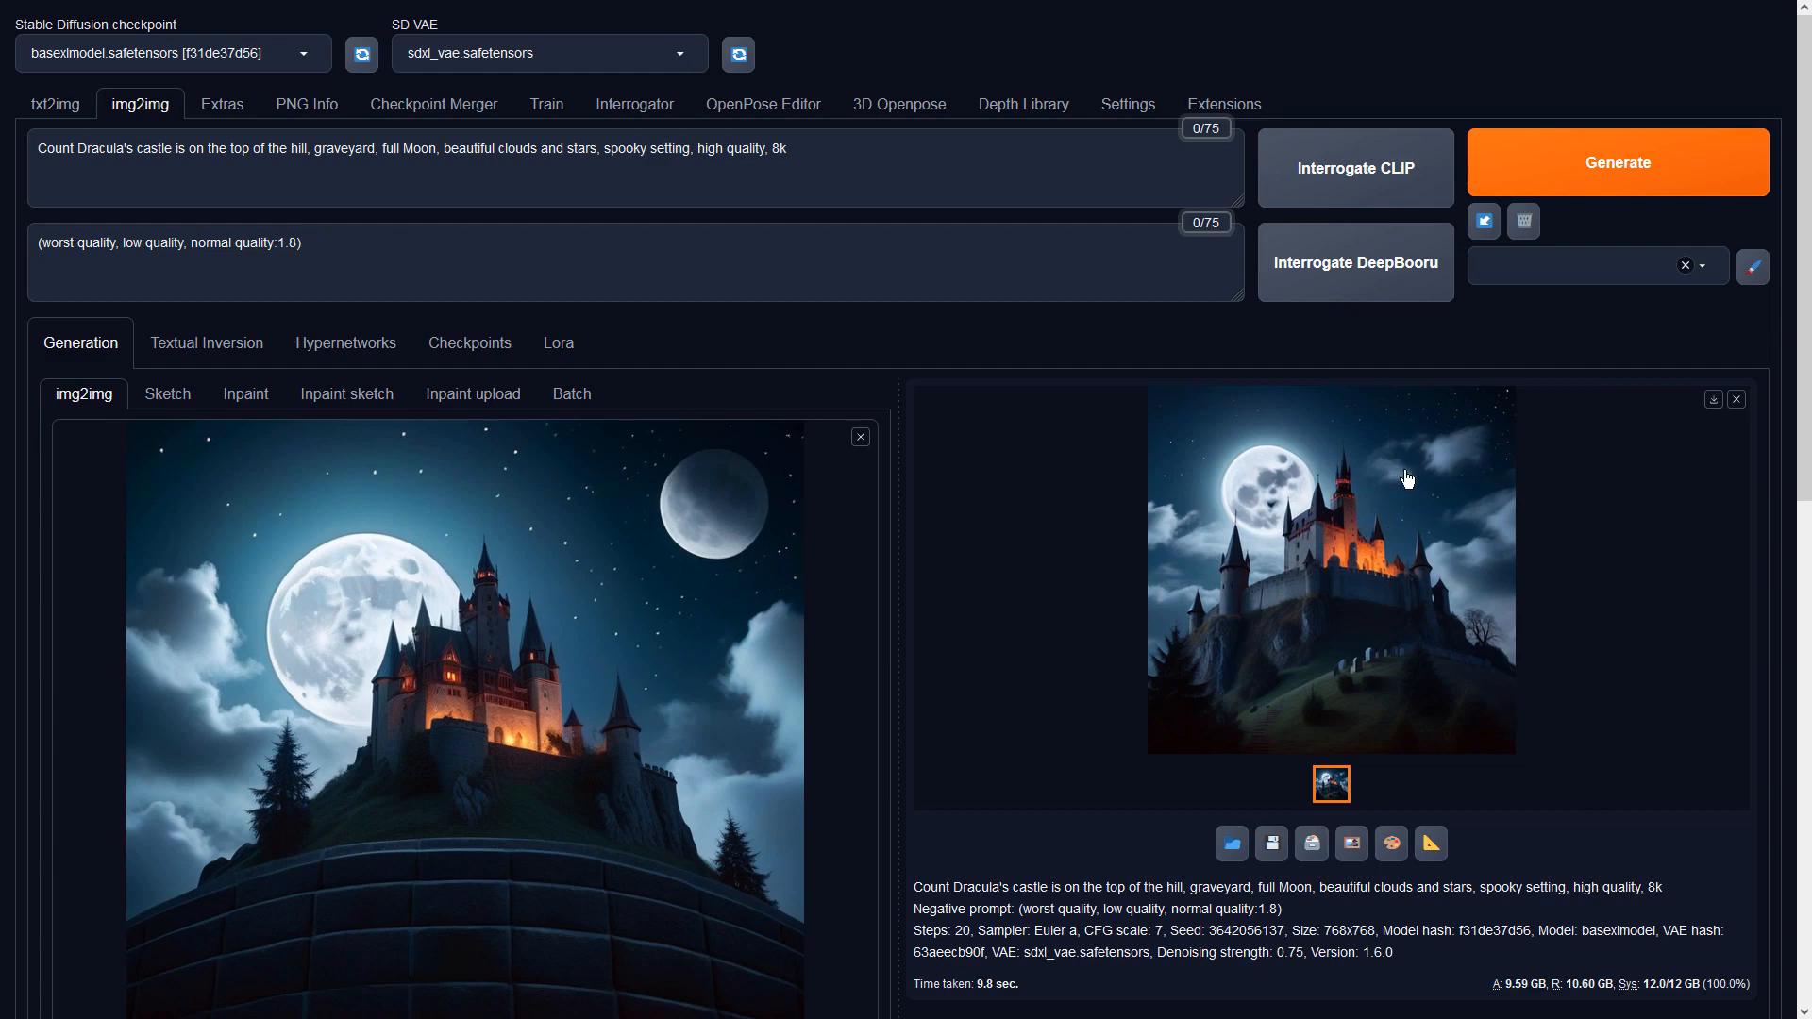
Use the new castle variation as the img2img source, generate another image from it, and view that result enlarged.
left_click(1343, 854)
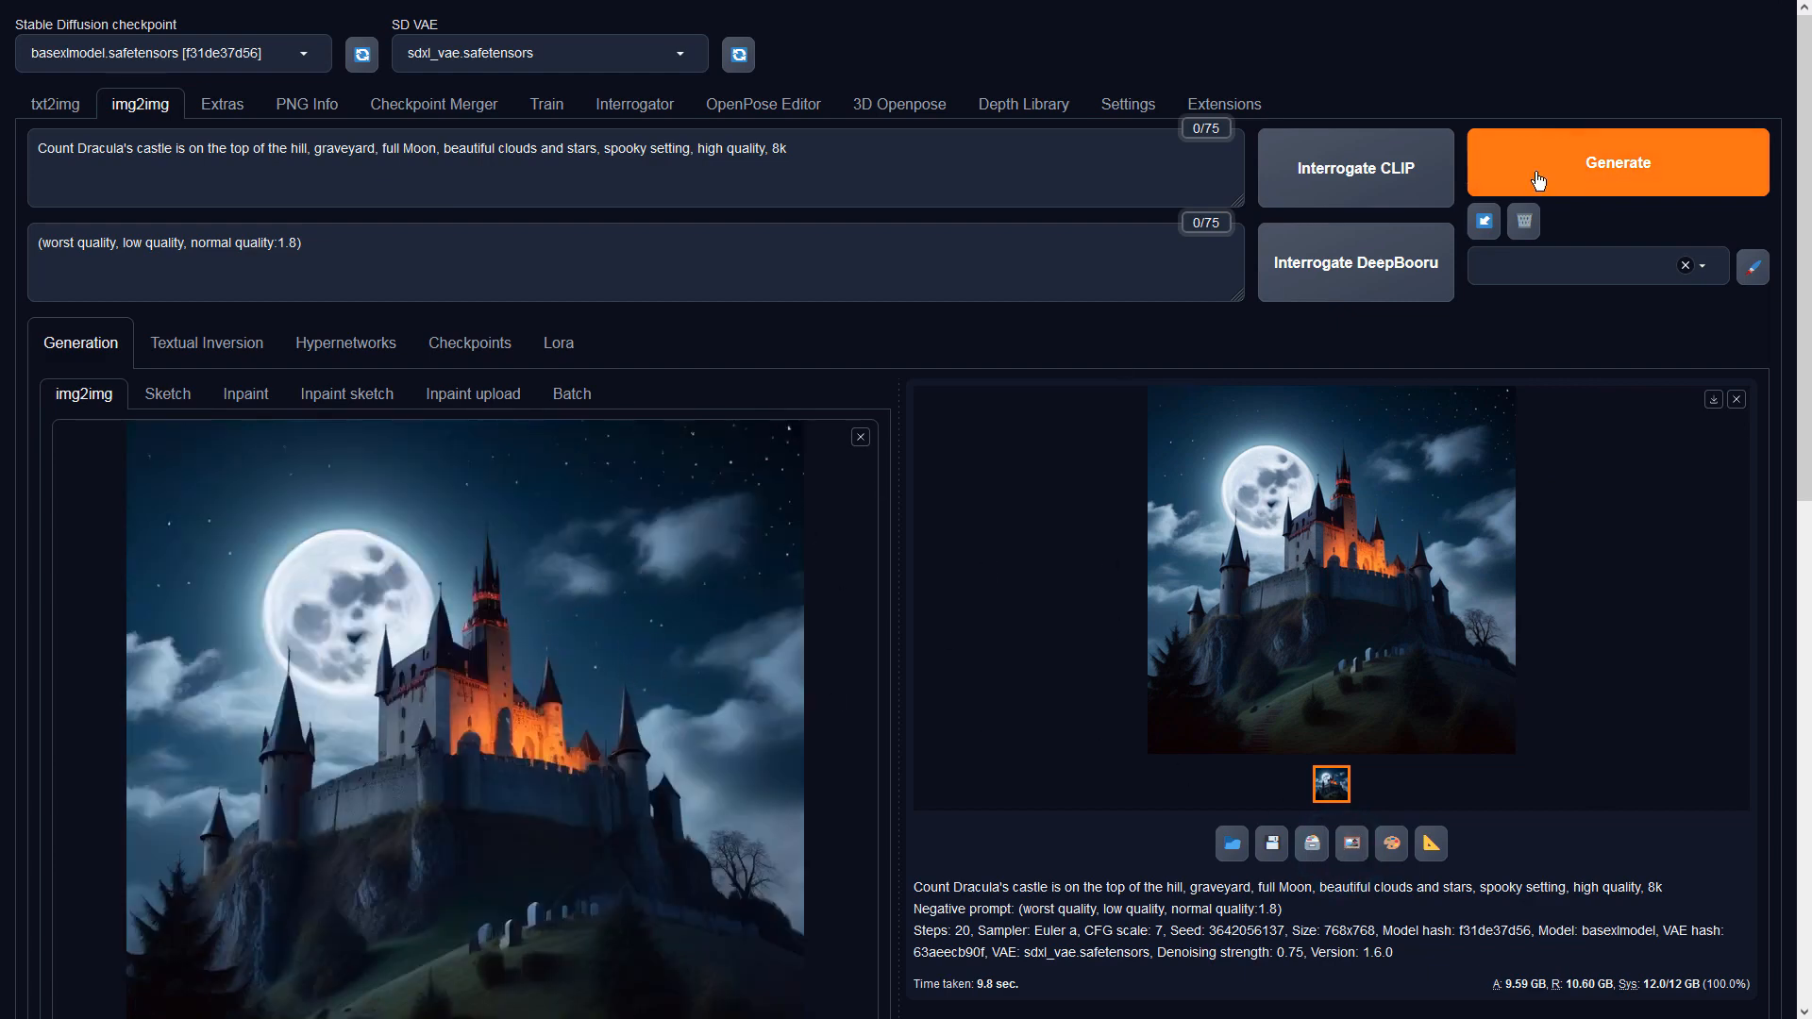
left_click(1574, 166)
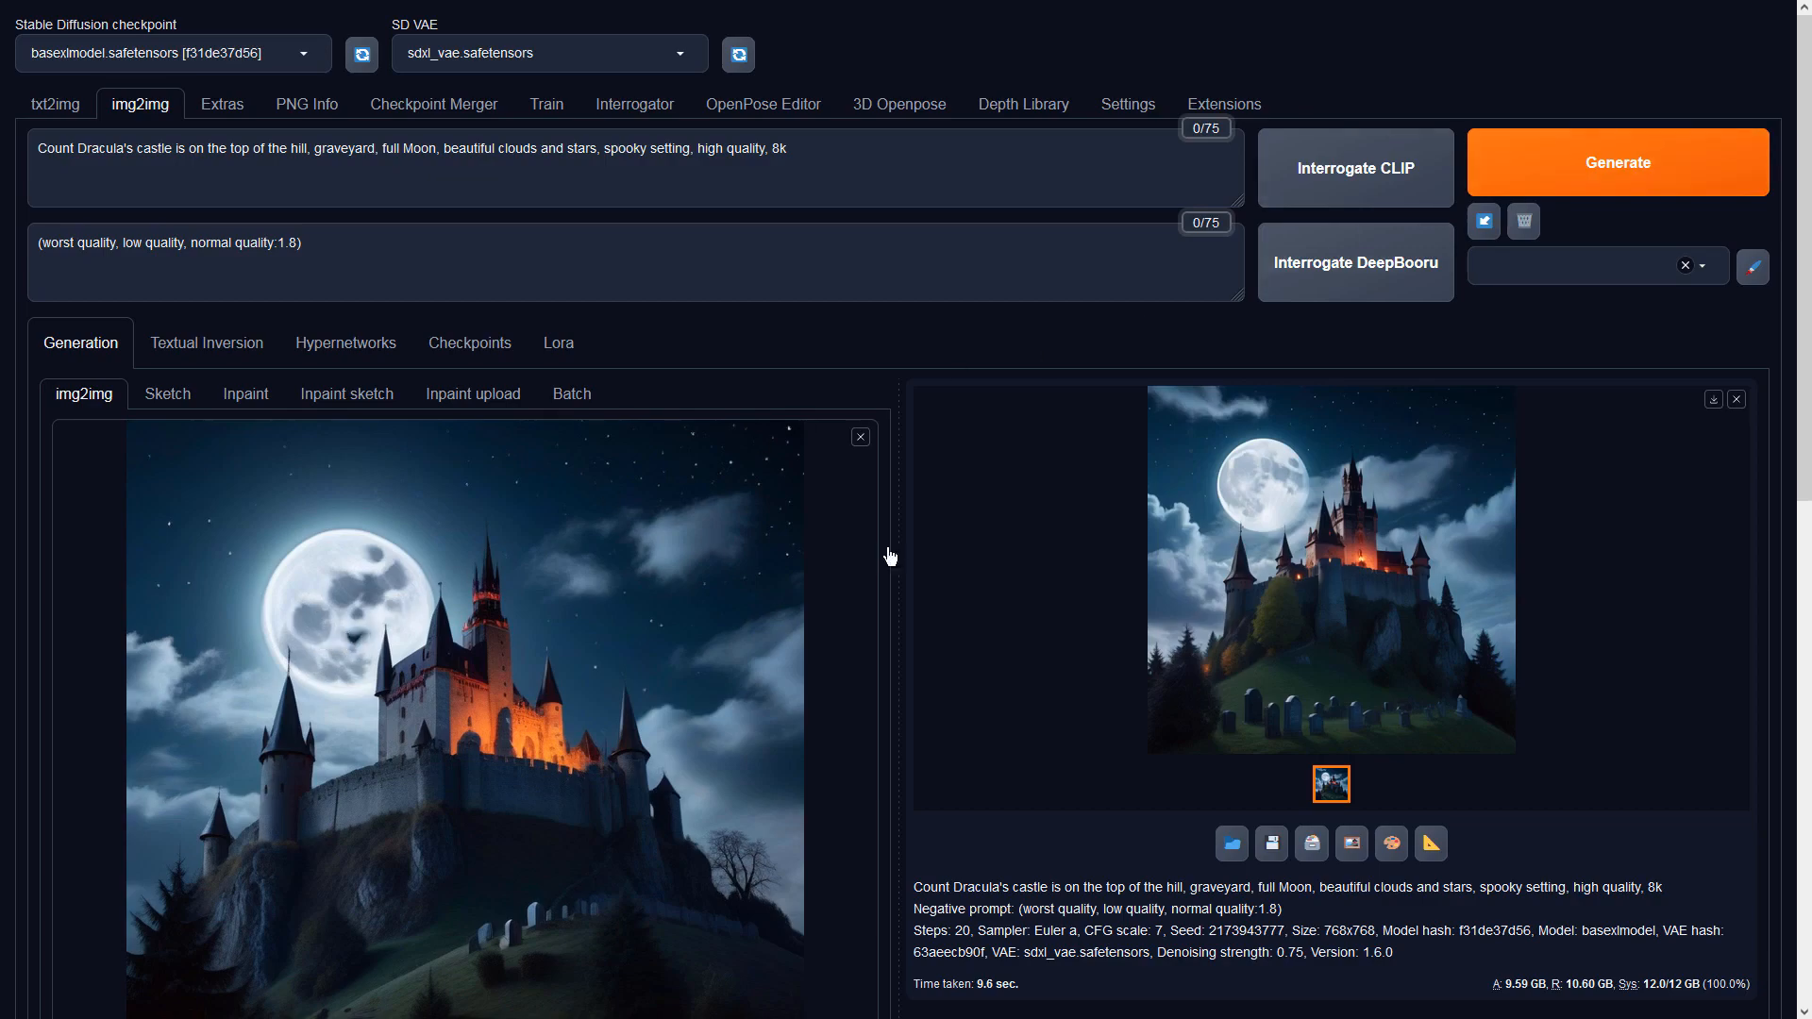
left_click(1325, 538)
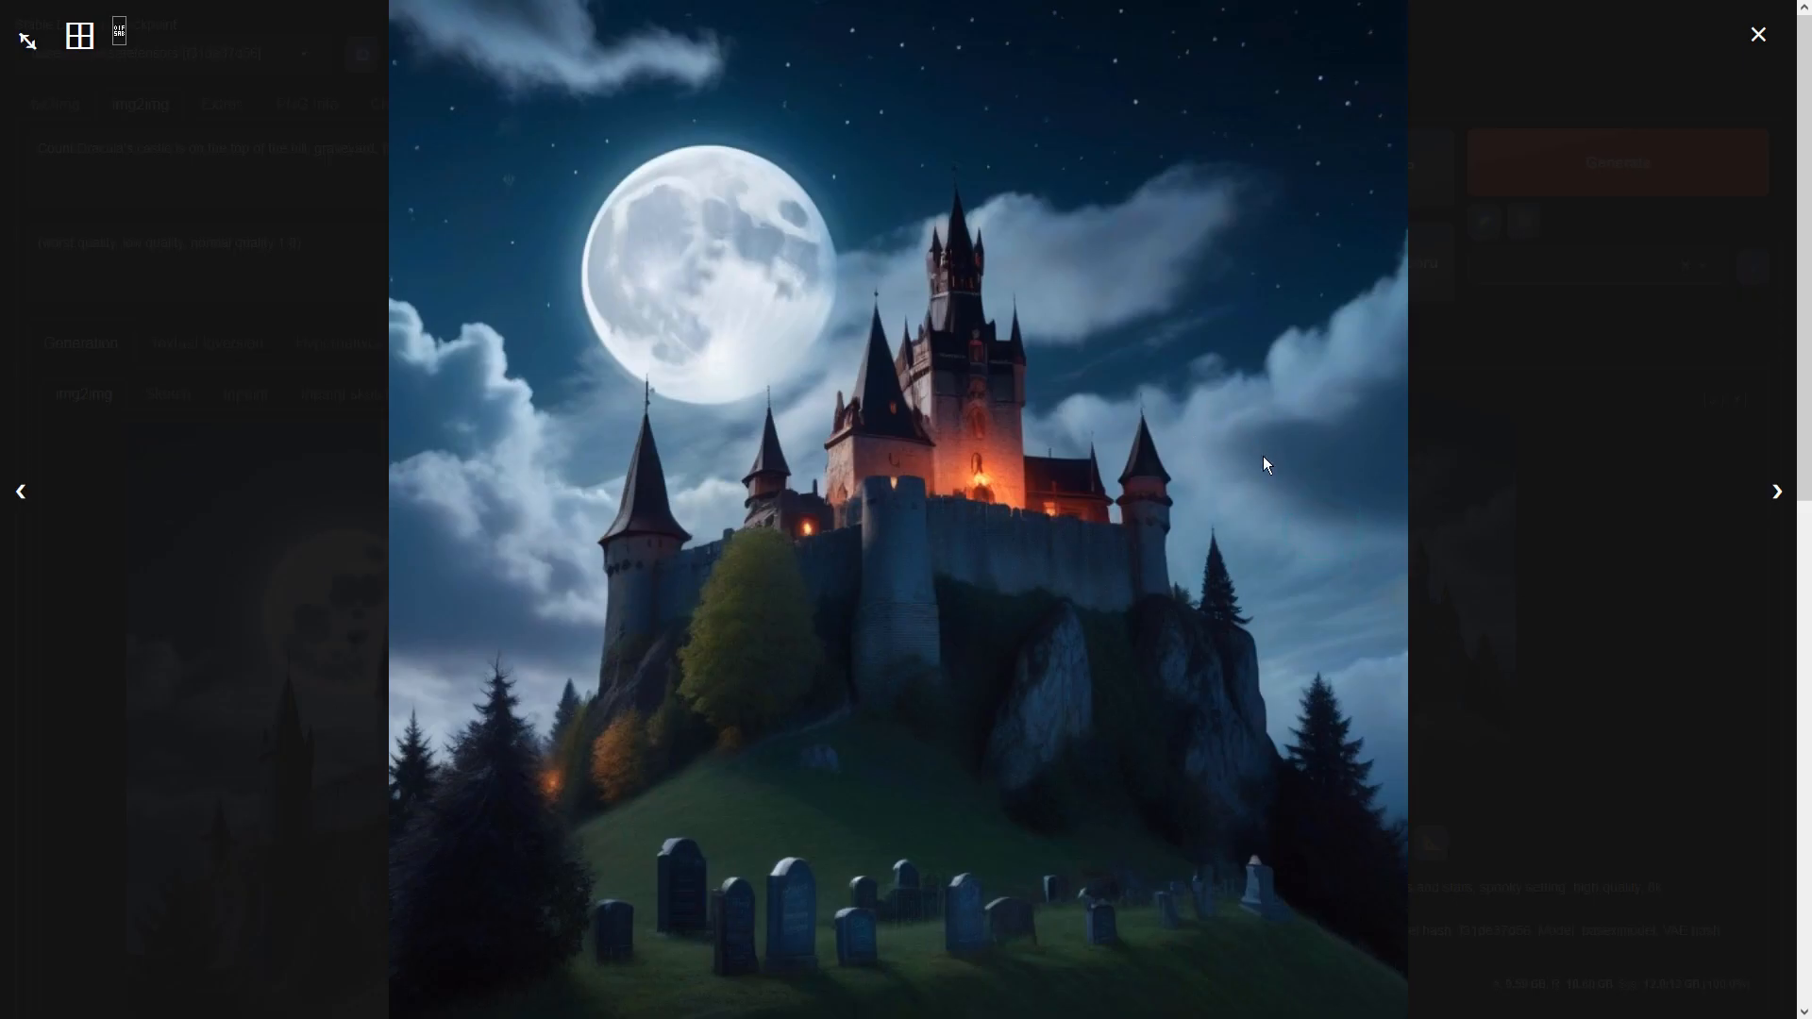